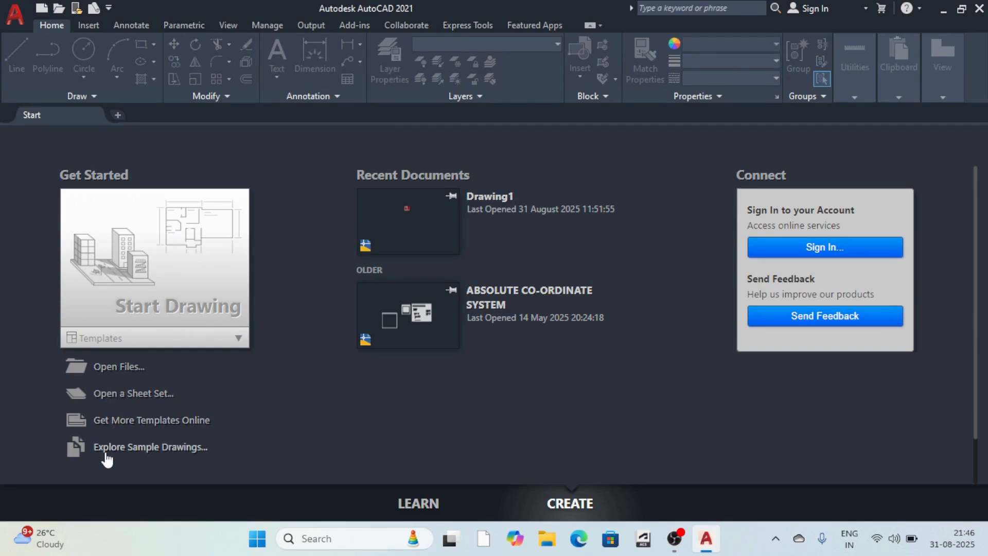
Create a new drawing, Drawing1, from the acad.dwt template.
left_click(182, 344)
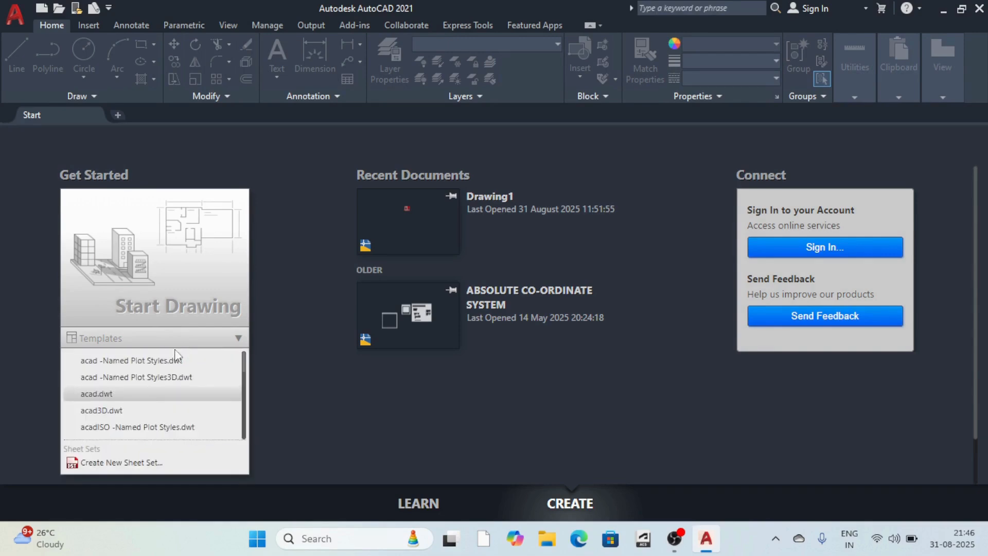
left_click(95, 394)
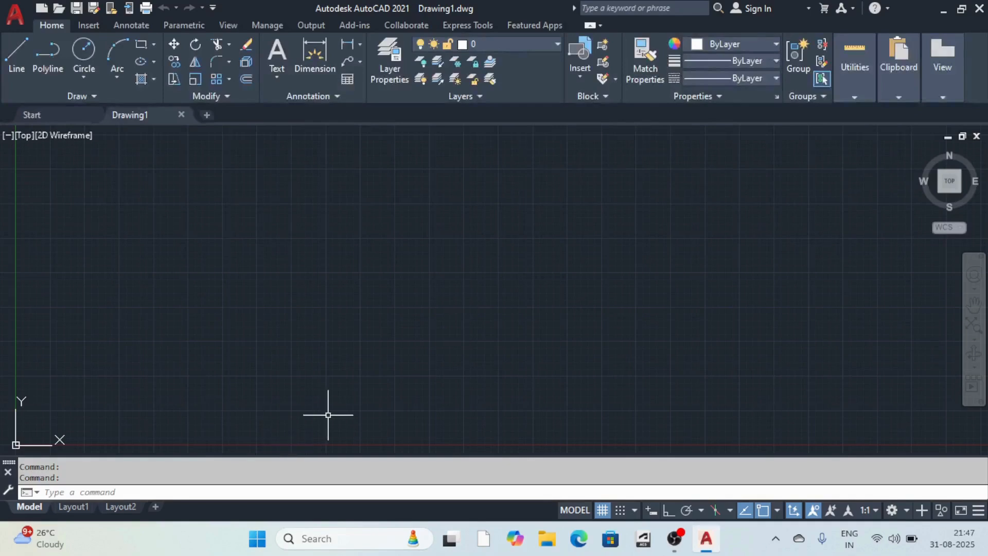
left_click(14, 22)
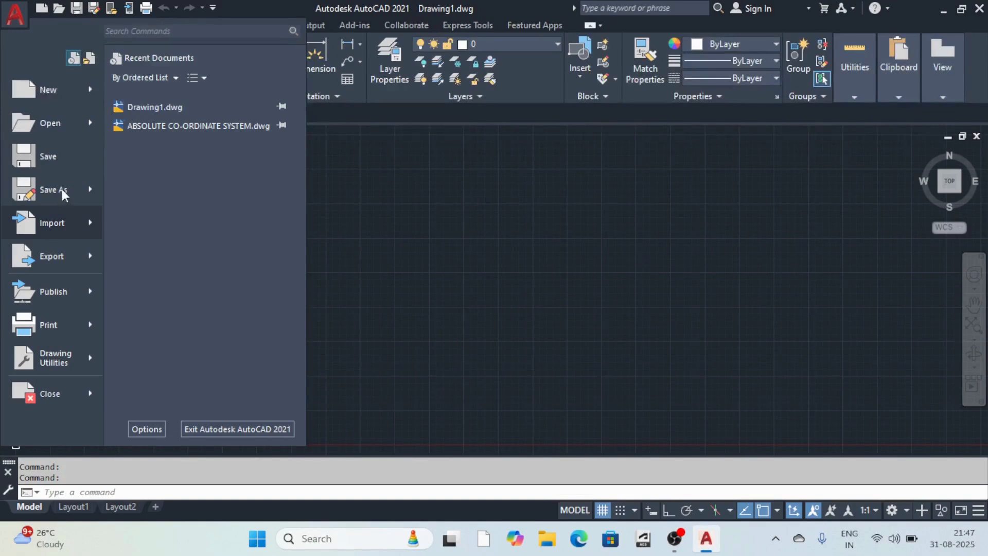
mouse_move(68, 261)
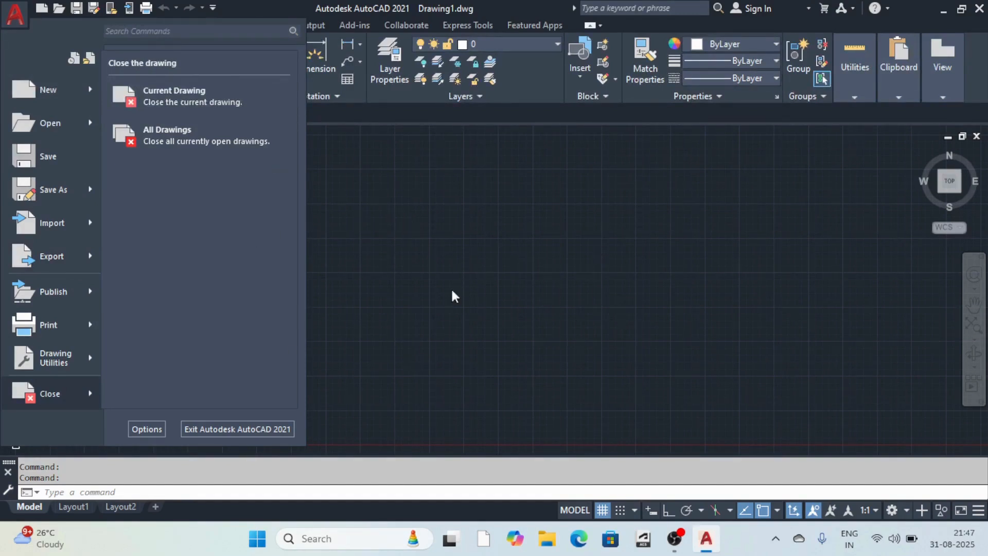
left_click(457, 307)
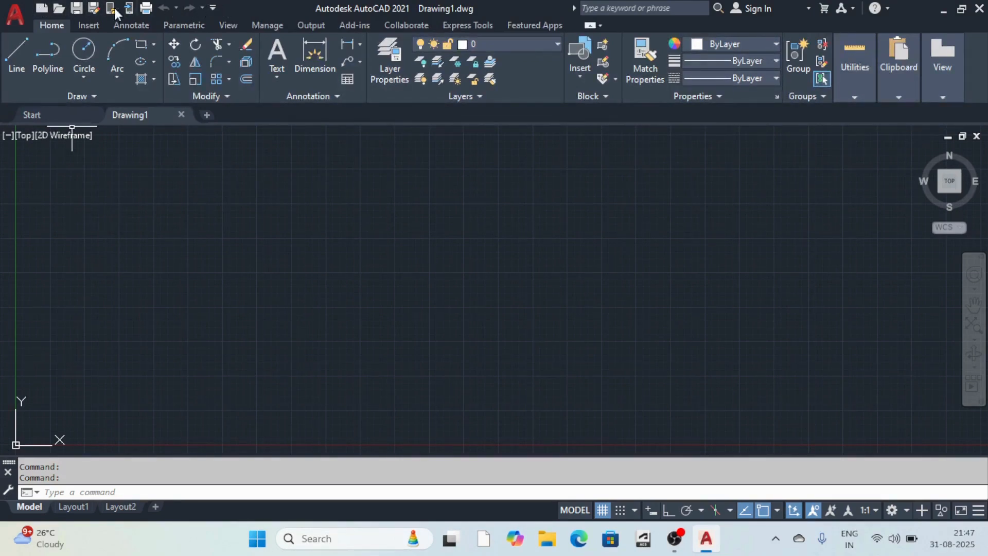
left_click(88, 26)
left_click(54, 27)
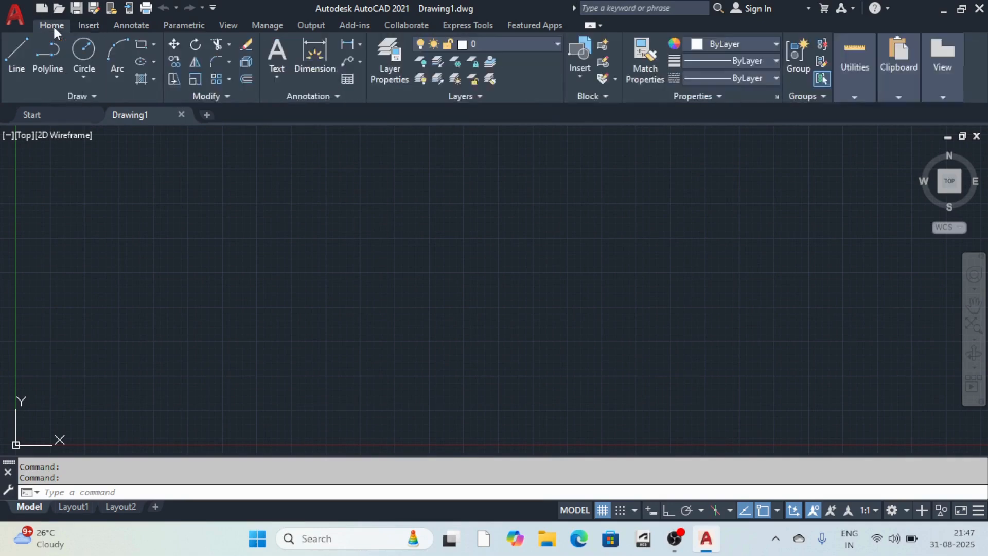
left_click(89, 24)
left_click(126, 26)
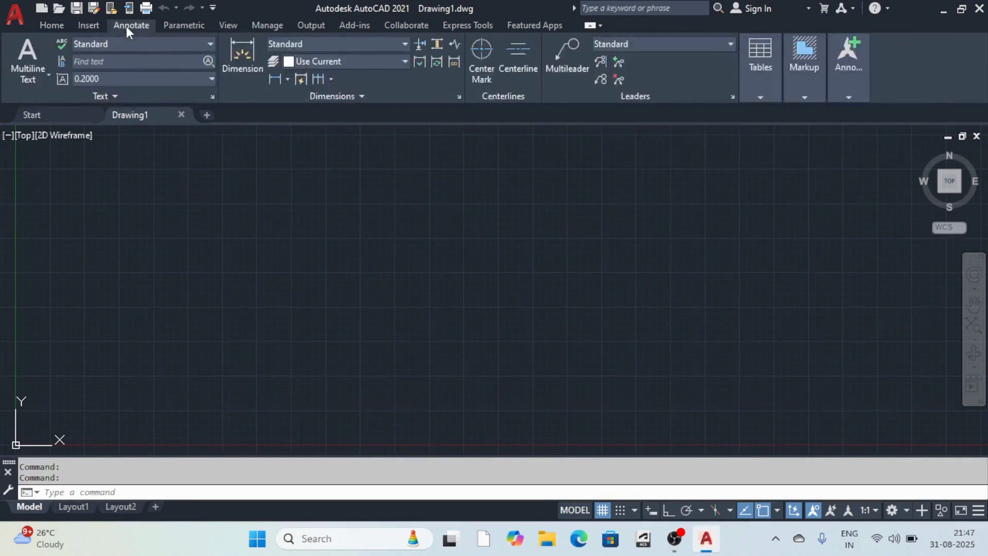
left_click(185, 25)
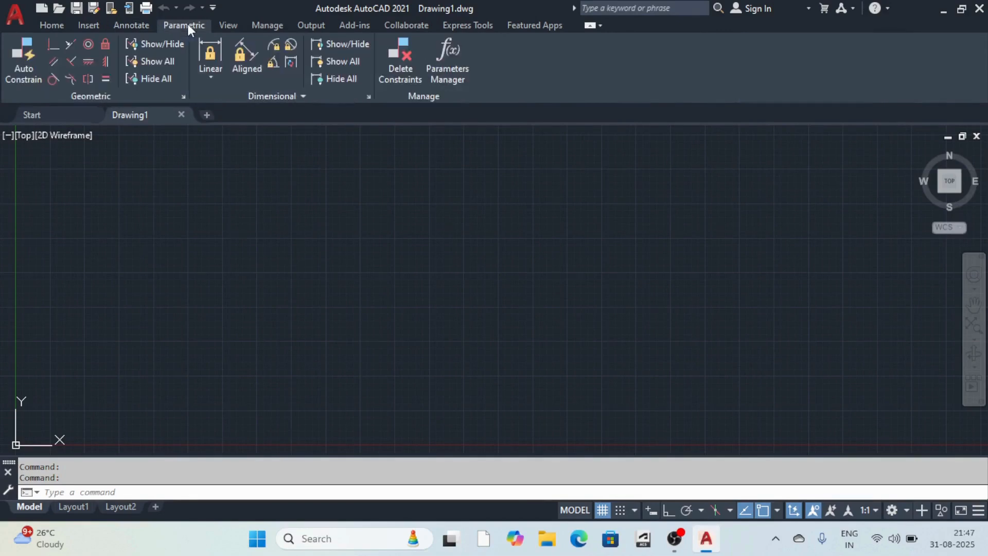
left_click(228, 24)
left_click(45, 25)
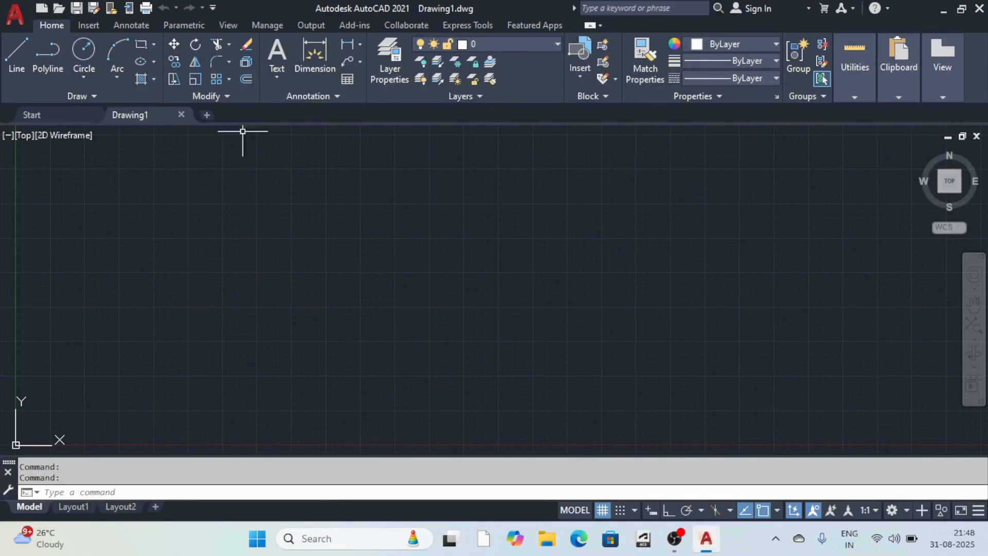
left_click(78, 96)
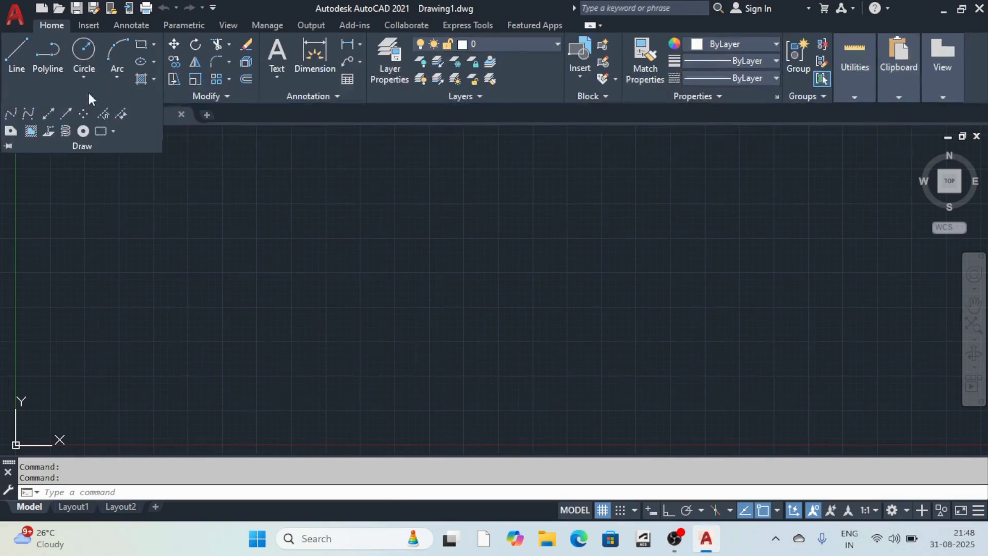
left_click(223, 96)
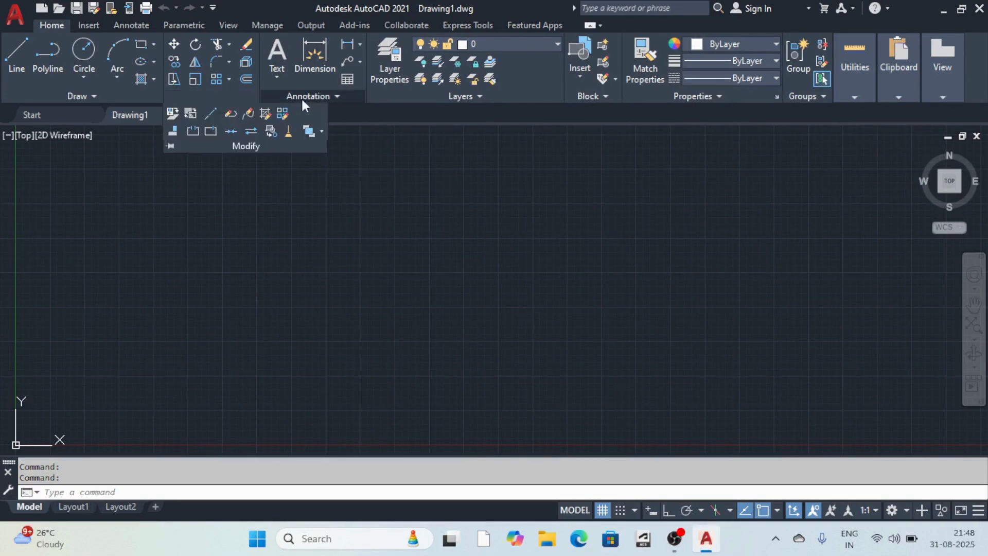
left_click(337, 97)
left_click(560, 98)
left_click(604, 97)
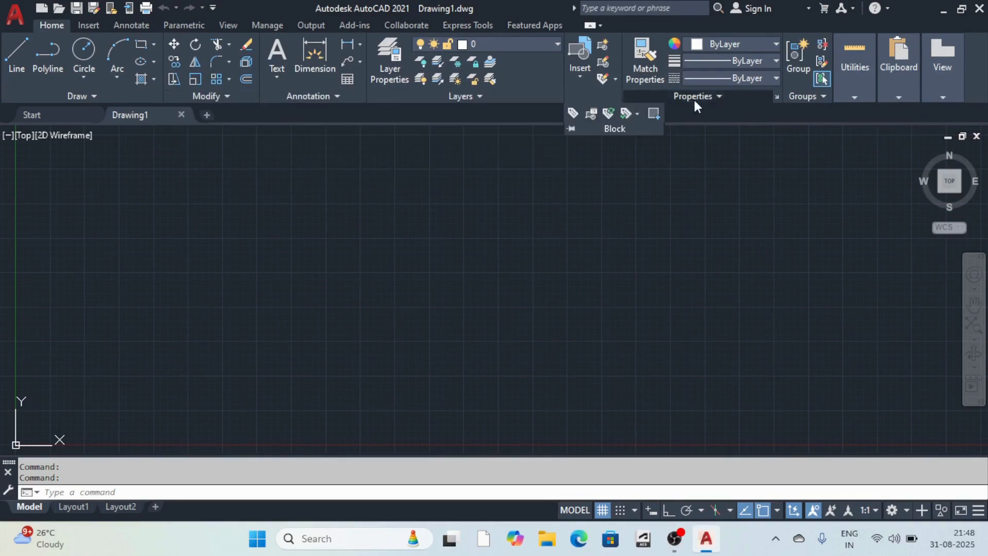
left_click(693, 98)
left_click(806, 95)
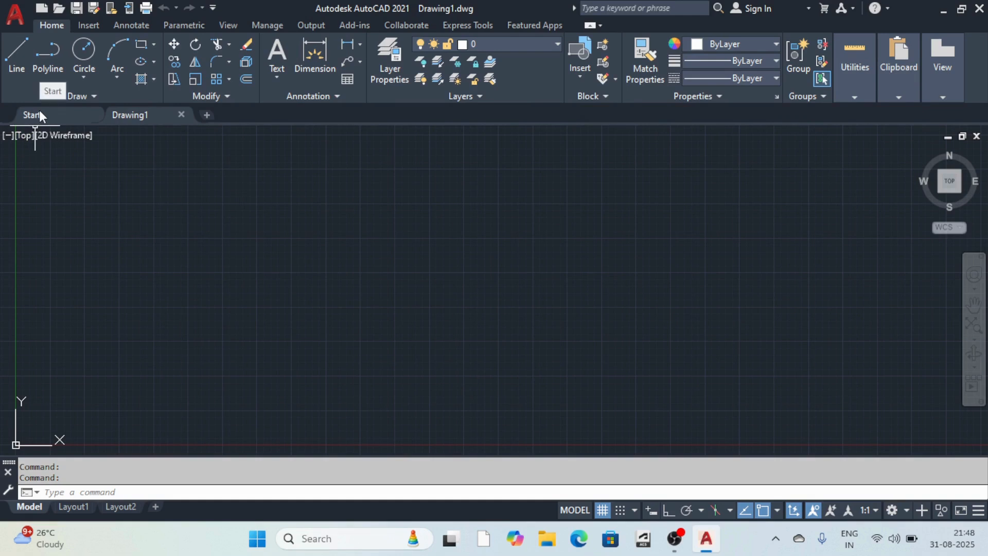
mouse_move(139, 113)
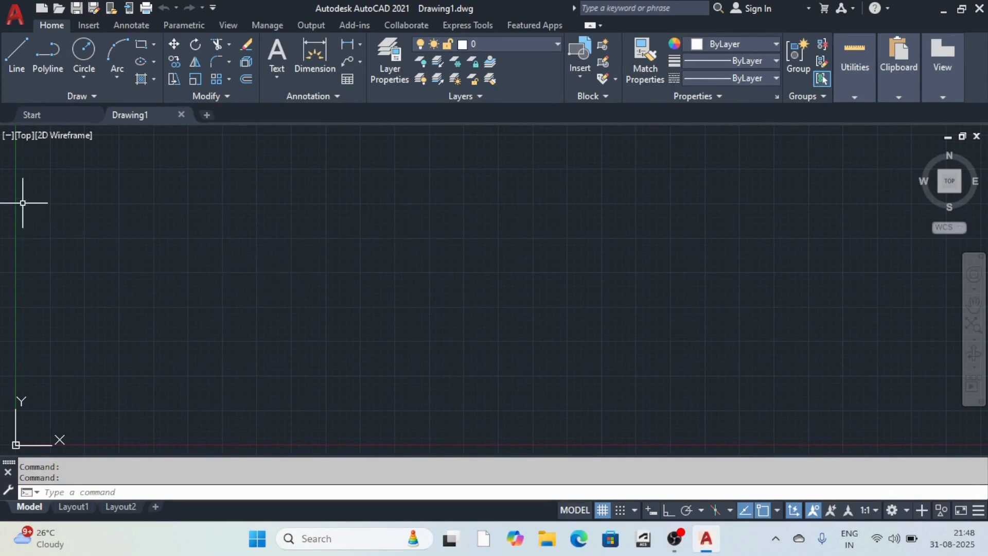
left_click(6, 136)
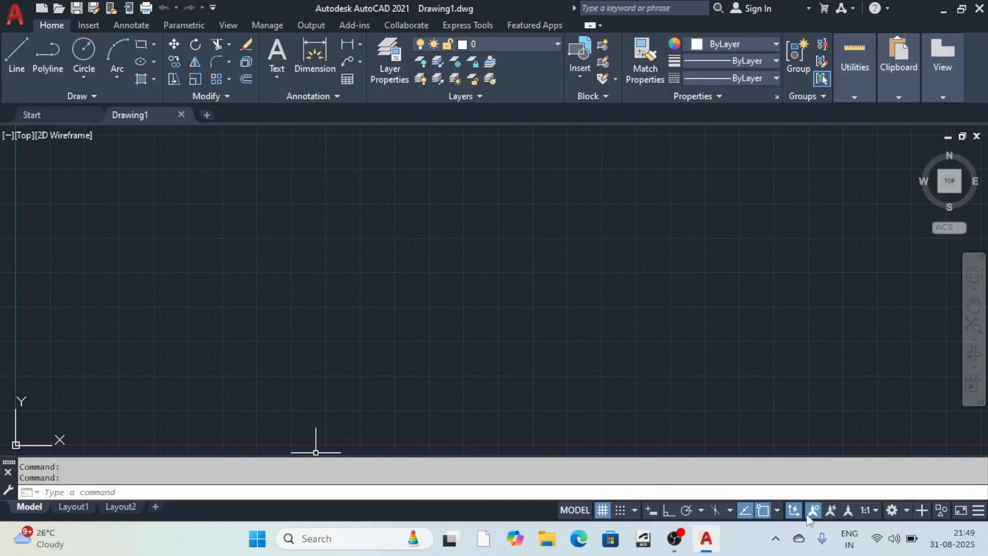
Toggle the grid off and back on, then leave grid snap switched on.
left_click(603, 512)
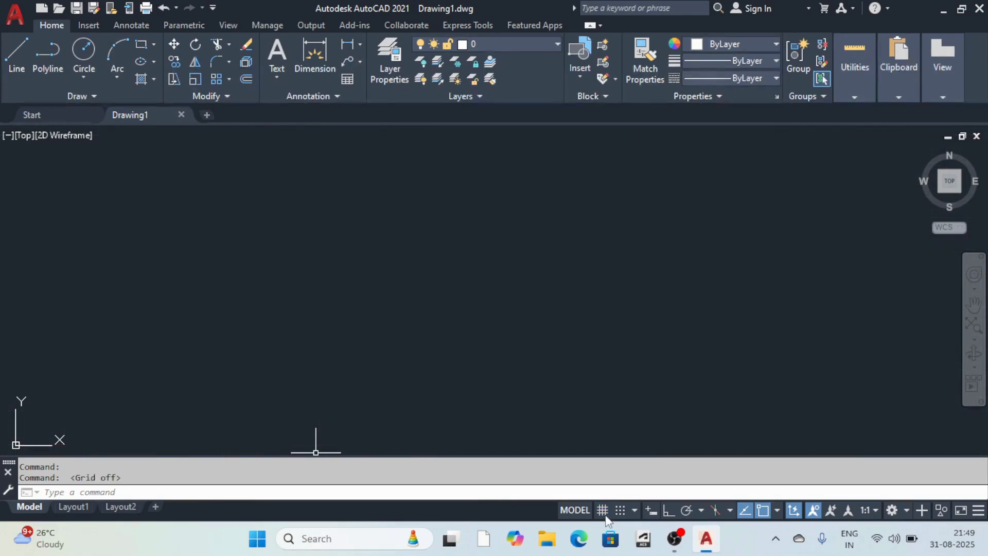
left_click(604, 512)
left_click(621, 512)
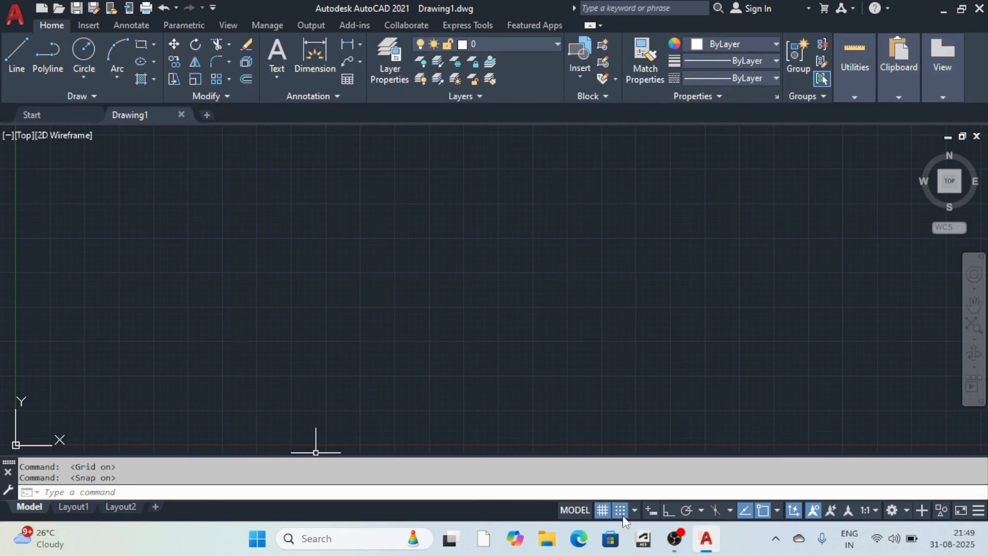
left_click(621, 516)
left_click(622, 516)
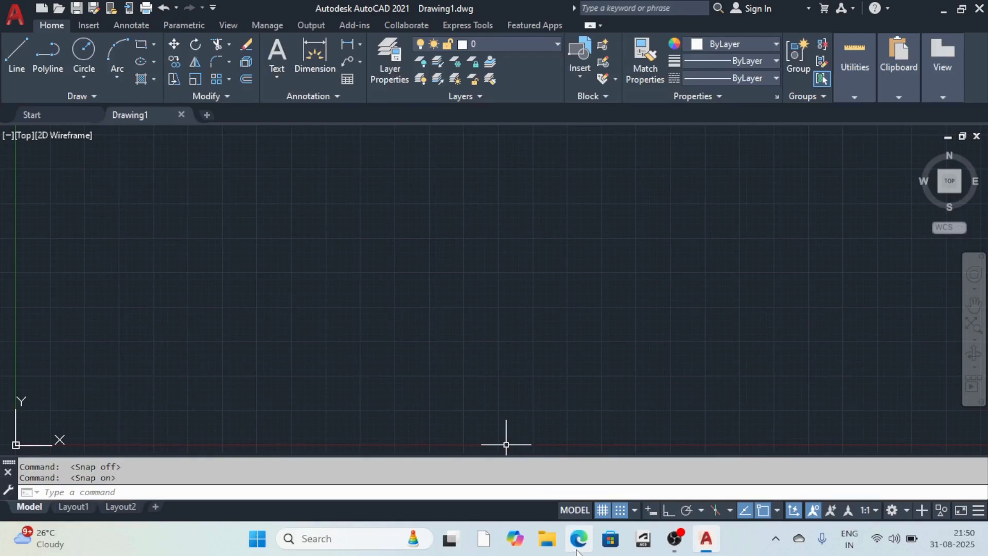
left_click(635, 510)
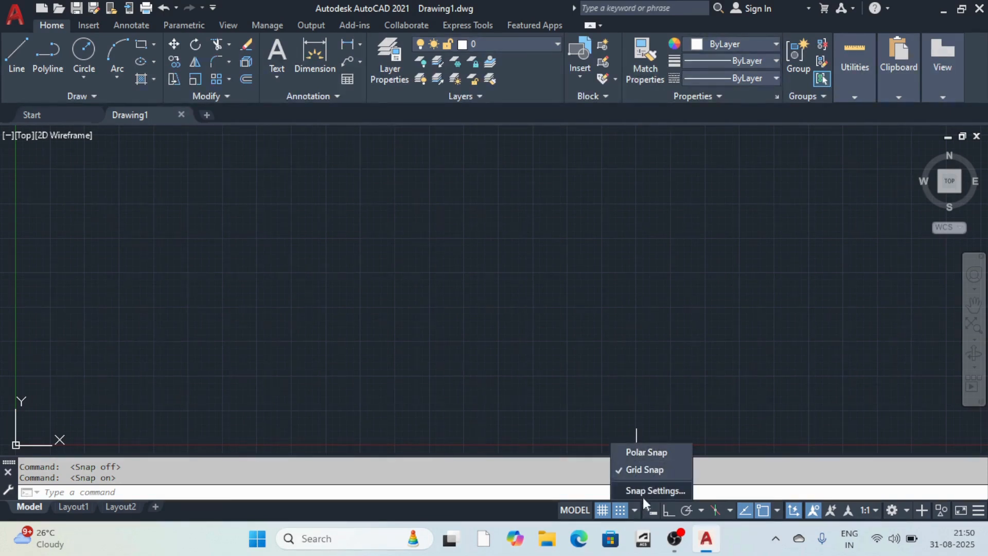
Review the Snap, Polar Tracking and Isoplane dropdowns unchanged, then display the object snap modes.
left_click(636, 510)
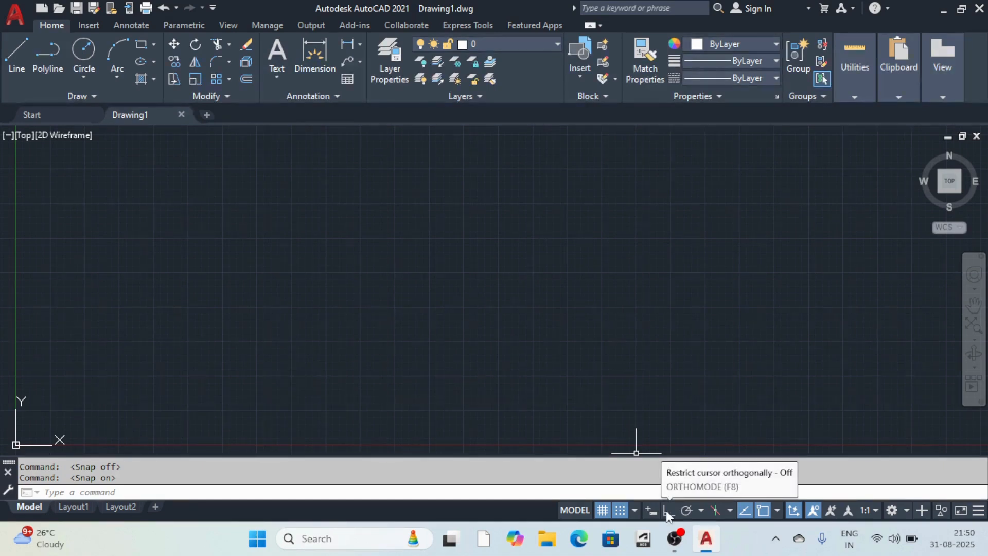
left_click(700, 510)
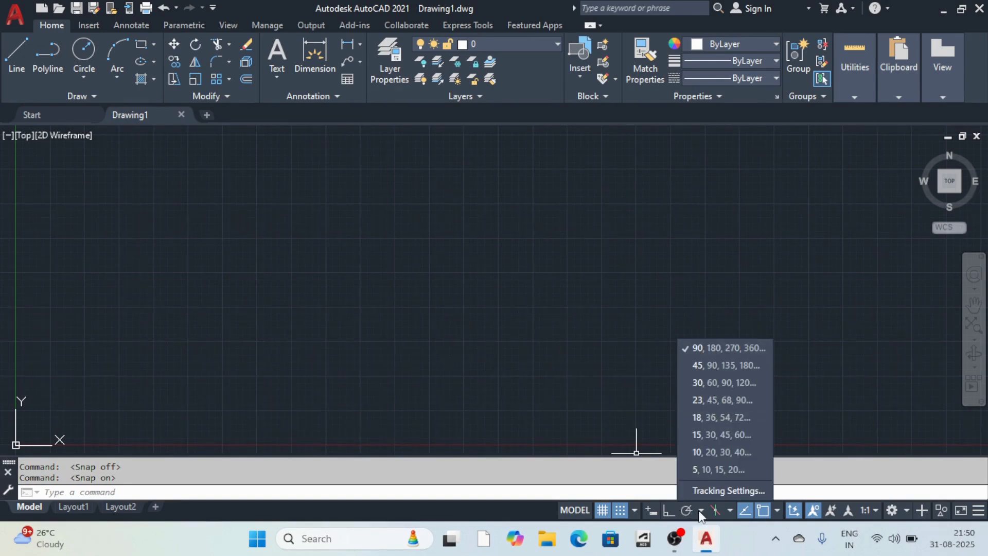
left_click(699, 510)
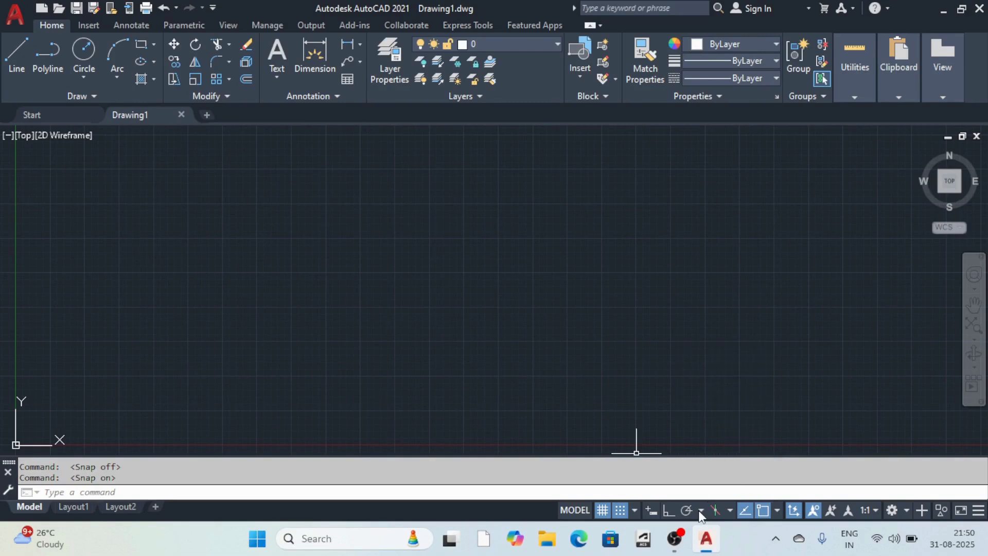
left_click(736, 514)
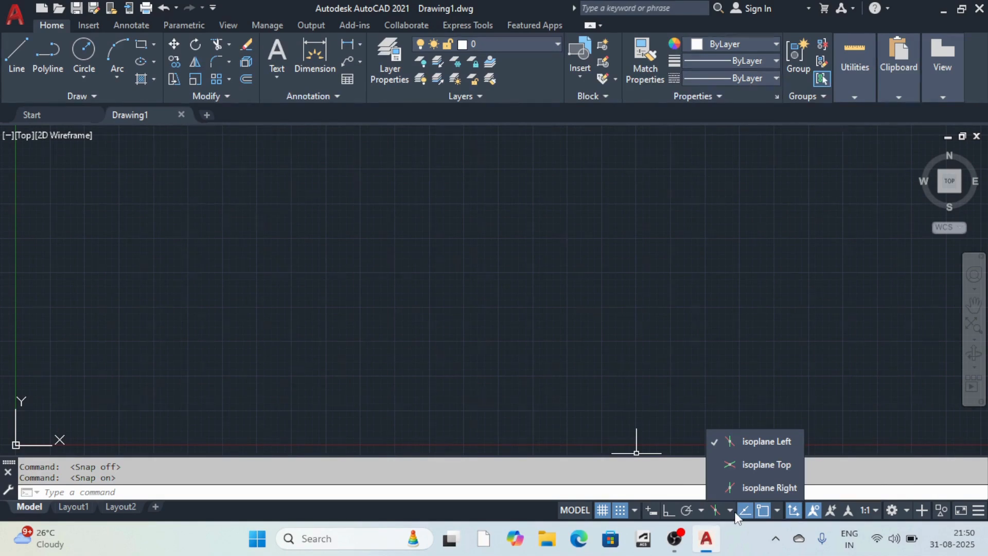
left_click(735, 513)
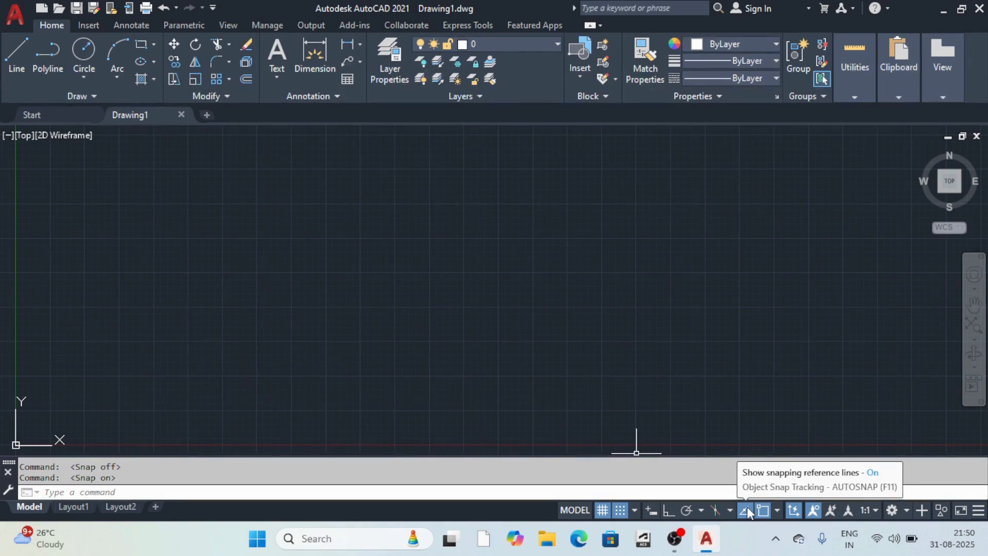
left_click(777, 510)
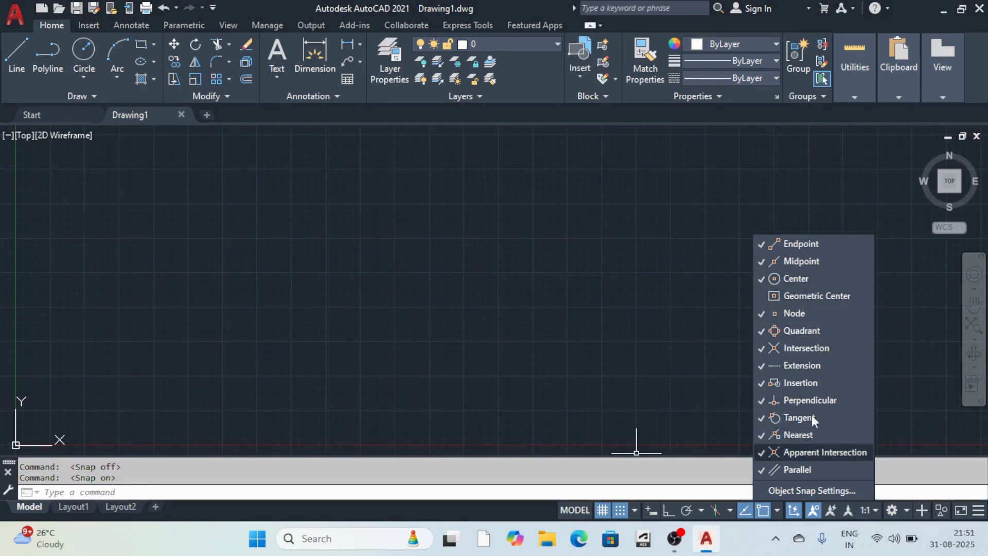
Leave object snaps unchanged and keep the Drafting & Annotation workspace.
left_click(782, 521)
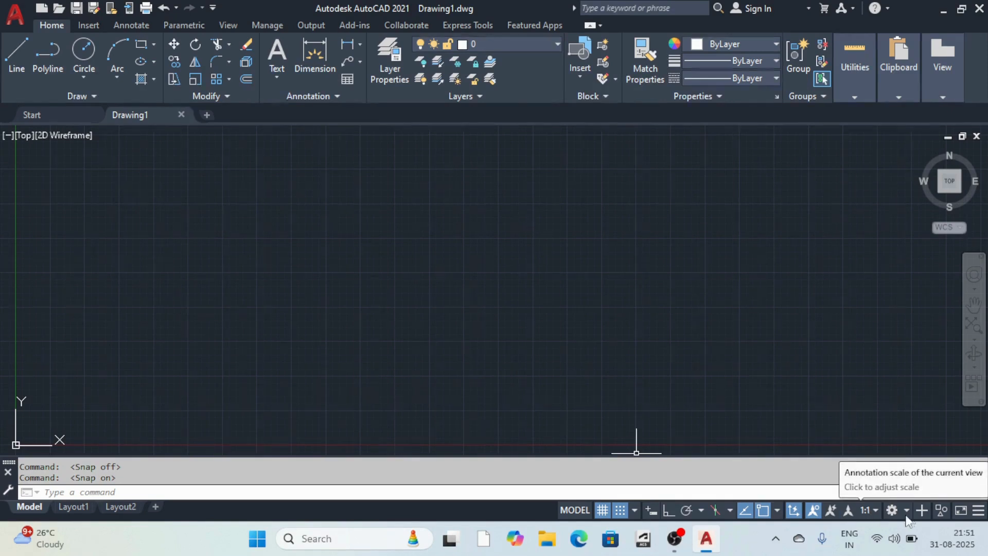
left_click(907, 511)
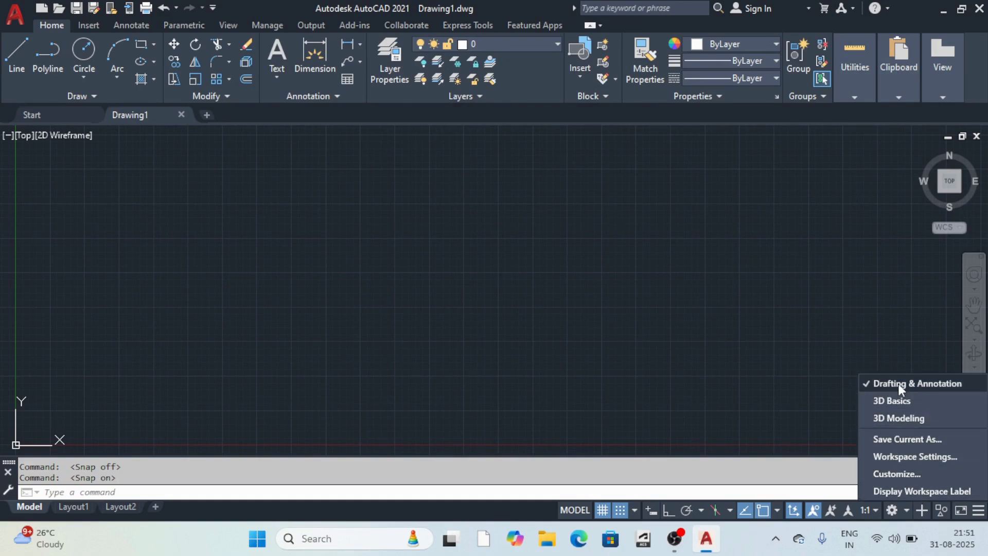
left_click(923, 385)
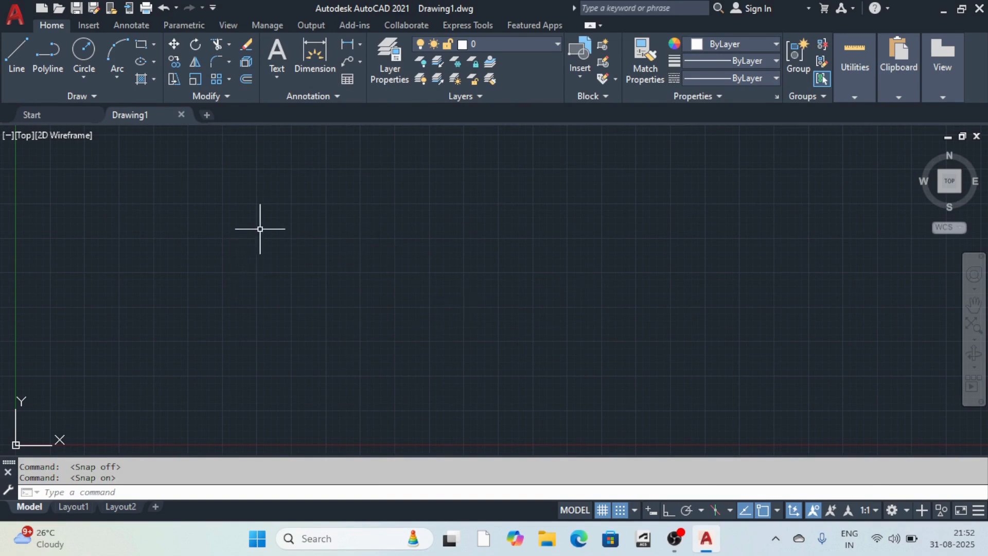
Start LINE with Ortho on and draw the horizontal demo line back and forth.
left_click(11, 61)
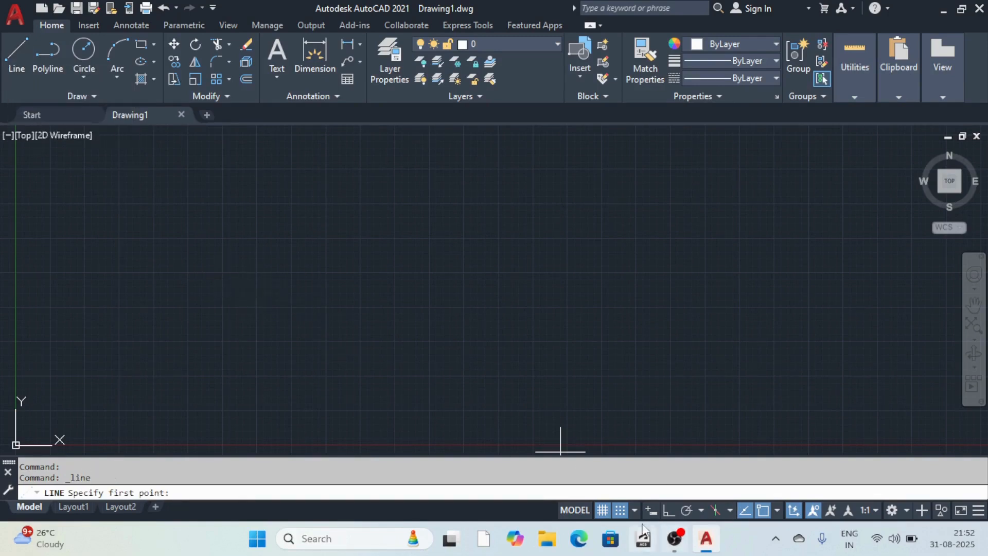
left_click(667, 511)
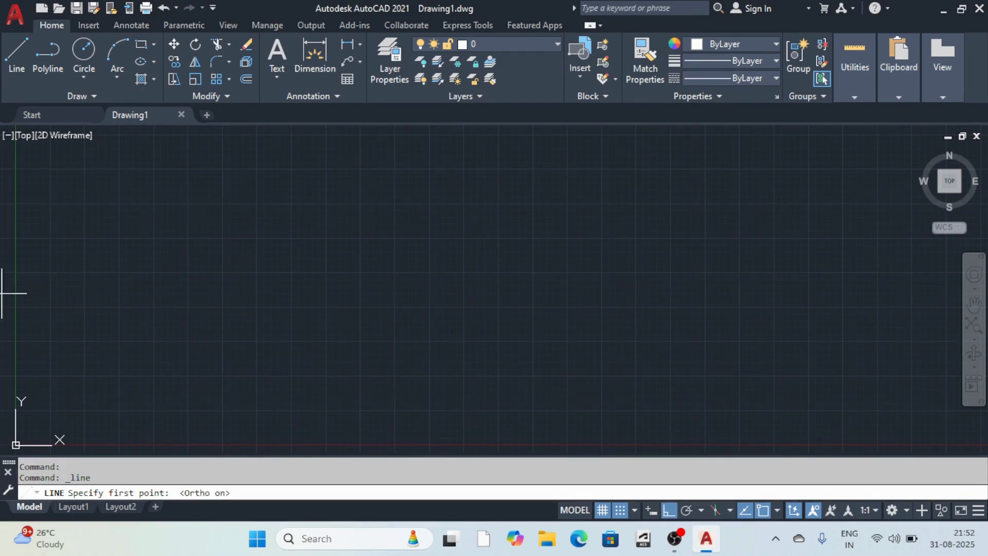
left_click(9, 42)
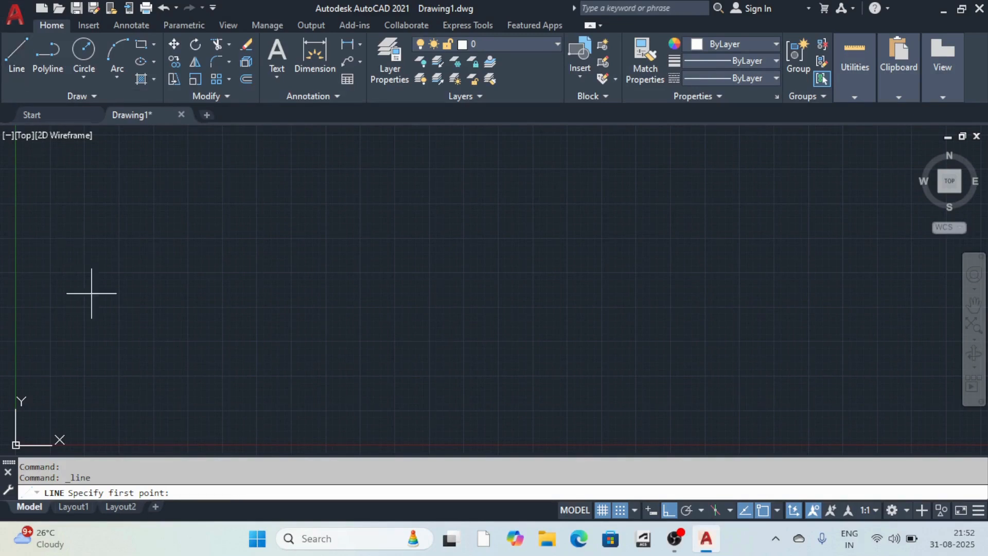
left_click(174, 272)
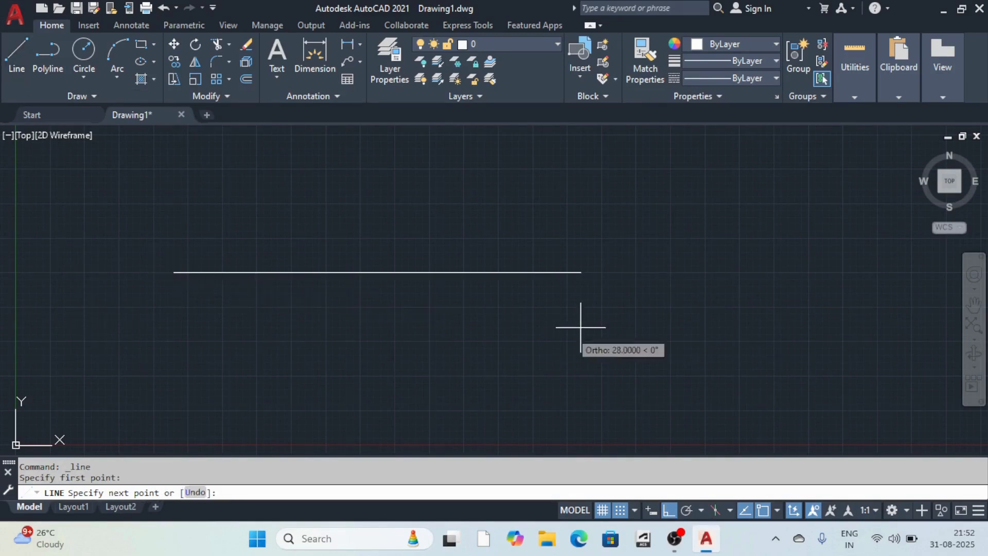
left_click(636, 264)
left_click(504, 203)
left_click(272, 190)
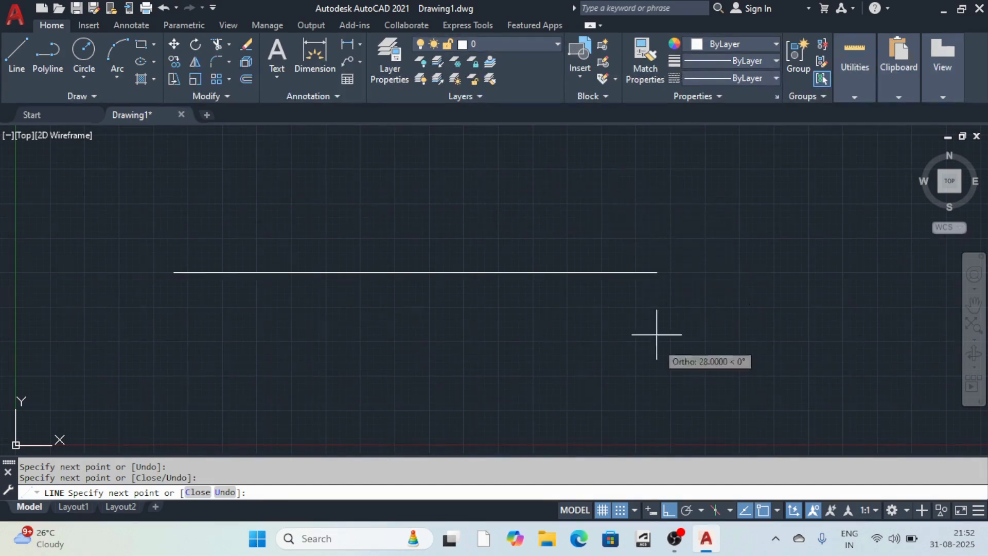
Continue the chain into overlapping rectangles plus one diagonal segment, then end LINE.
left_click(622, 319)
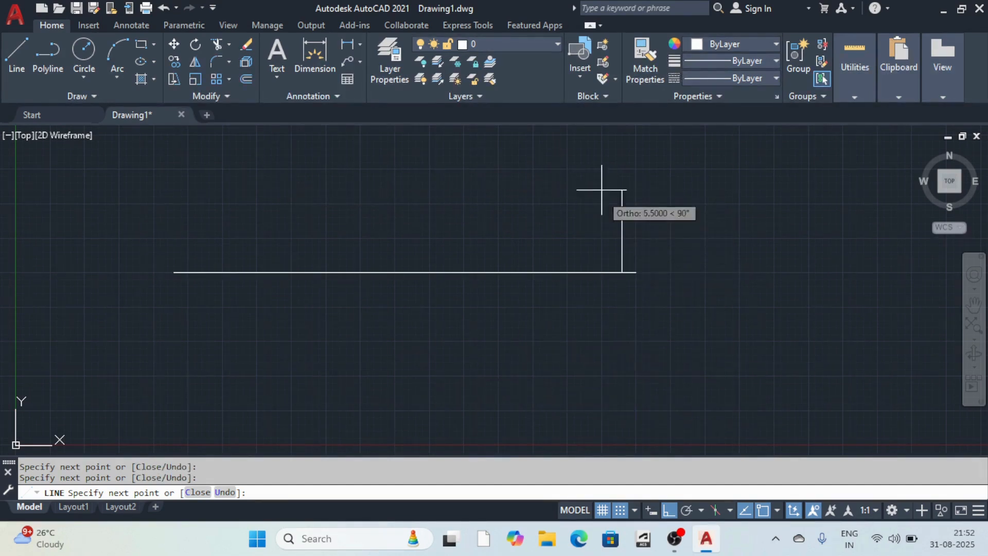
left_click(581, 162)
left_click(339, 170)
left_click(340, 340)
left_click(594, 330)
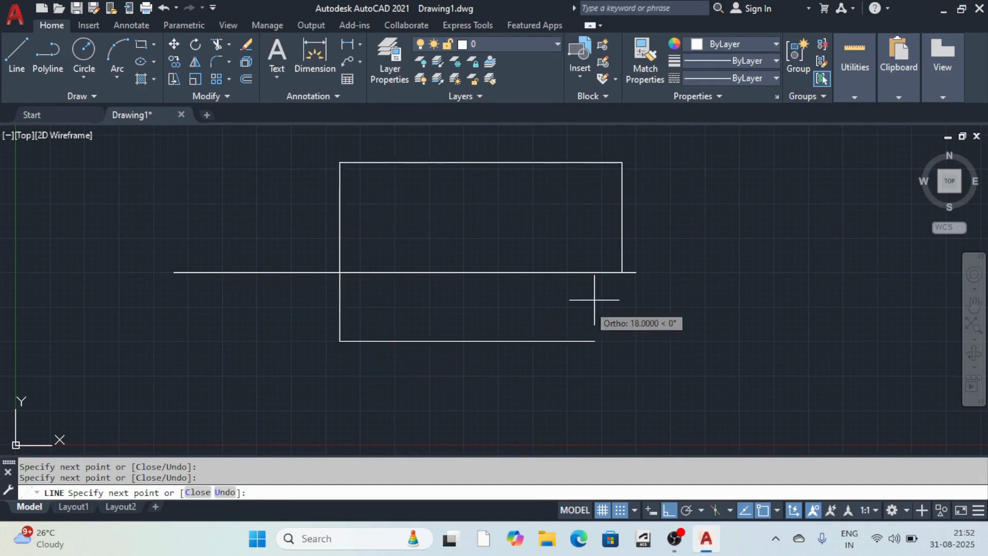
left_click(592, 217)
left_click(394, 217)
left_click(594, 299)
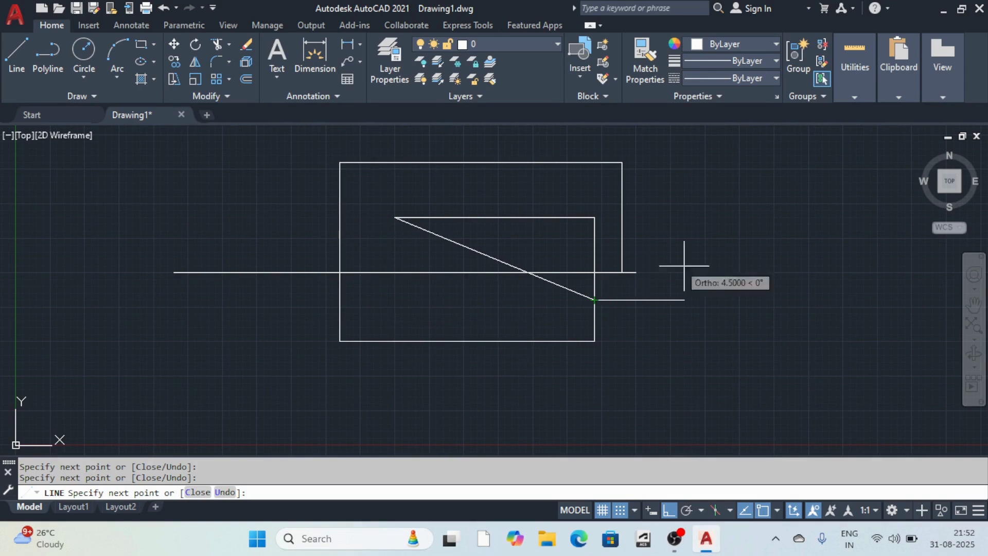
left_click(709, 260)
left_click(449, 226)
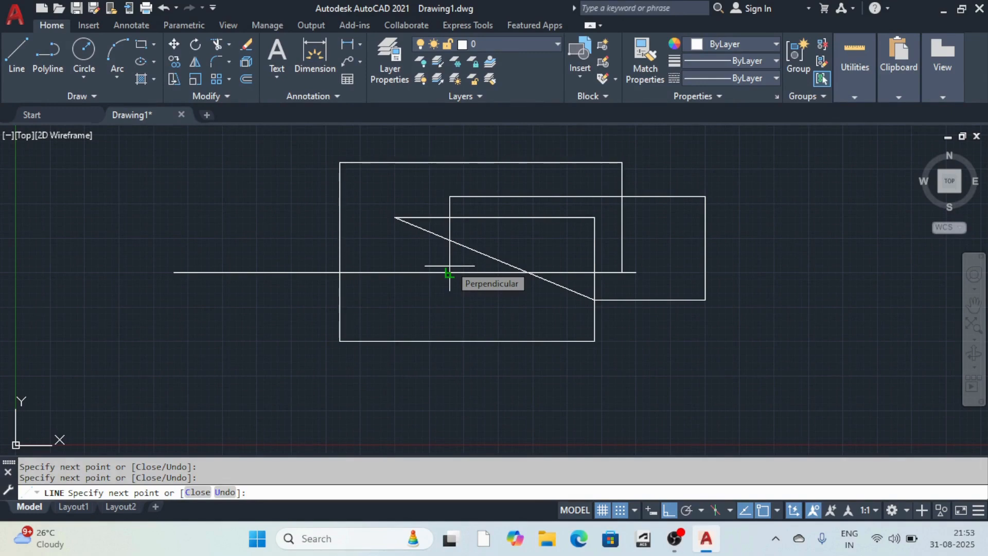
key("Escape")
Window-select and delete all 14 demo lines, then start a new LINE command.
scroll(452, 324, "down", 6)
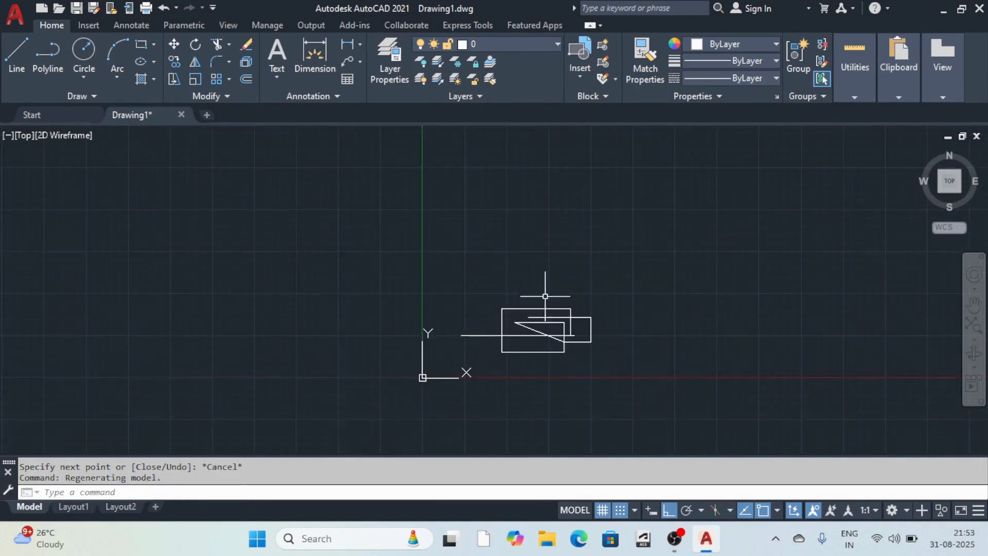
scroll(545, 296, "up", 3)
scroll(427, 263, "down", 4)
scroll(447, 306, "up", 6)
scroll(384, 220, "down", 6)
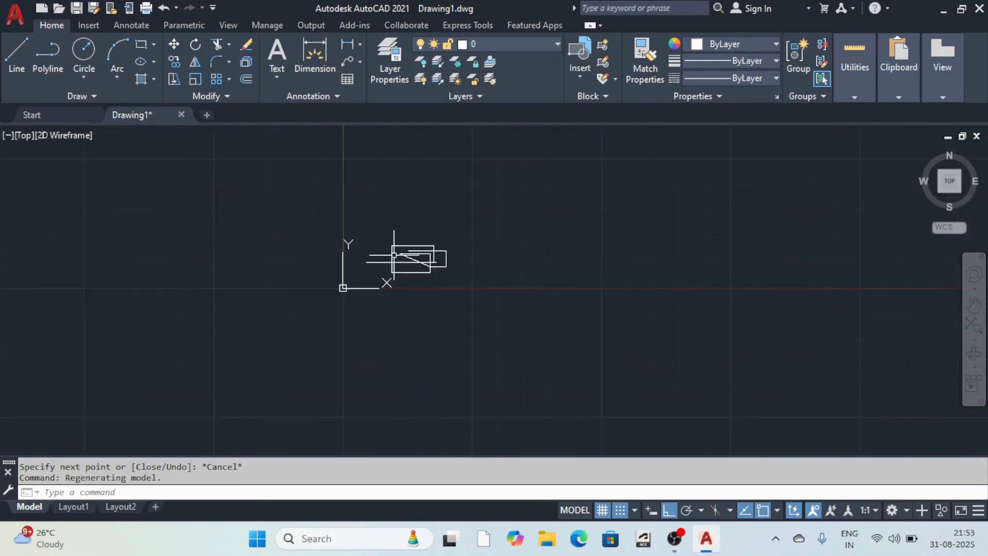
scroll(374, 226, "up", 4)
left_click(326, 221)
left_click(641, 366)
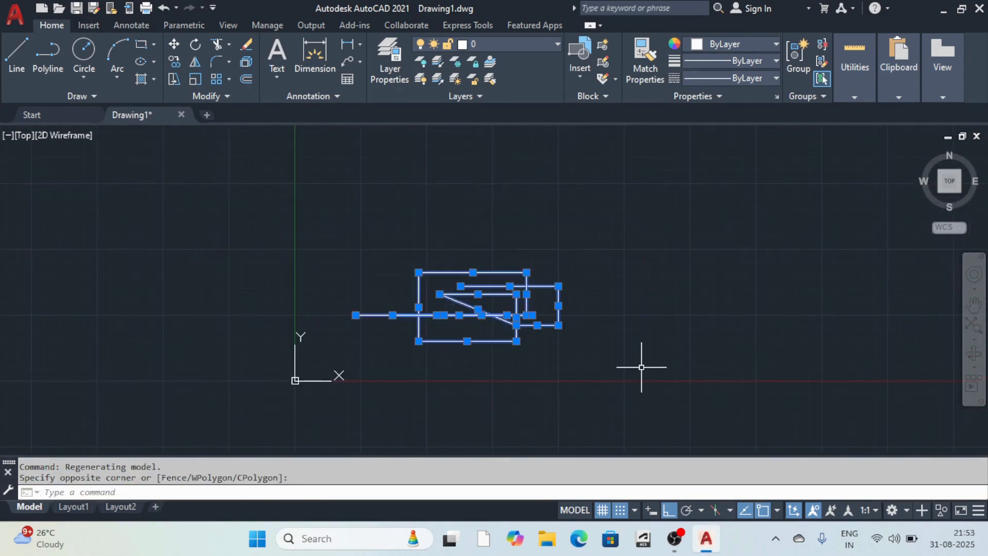
key("Delete")
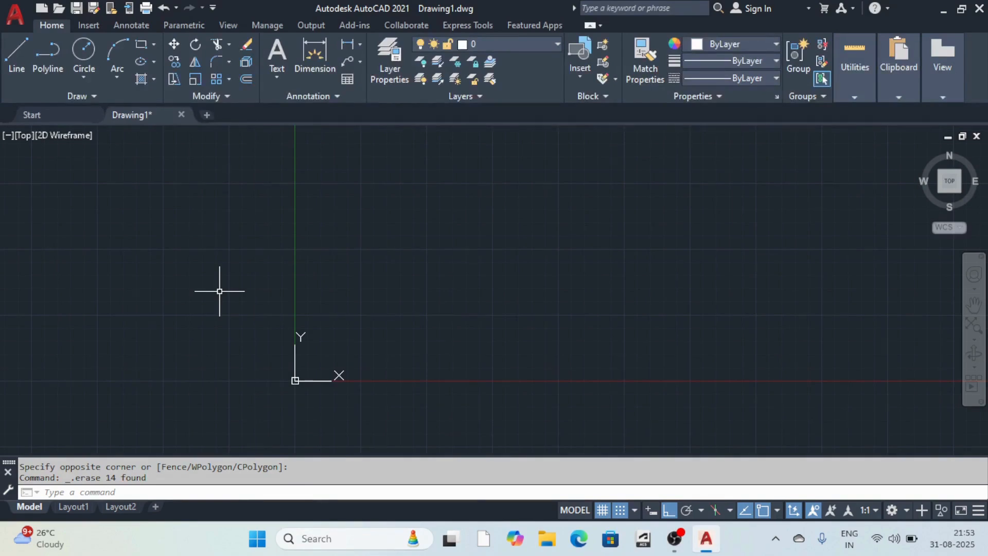
key("Return")
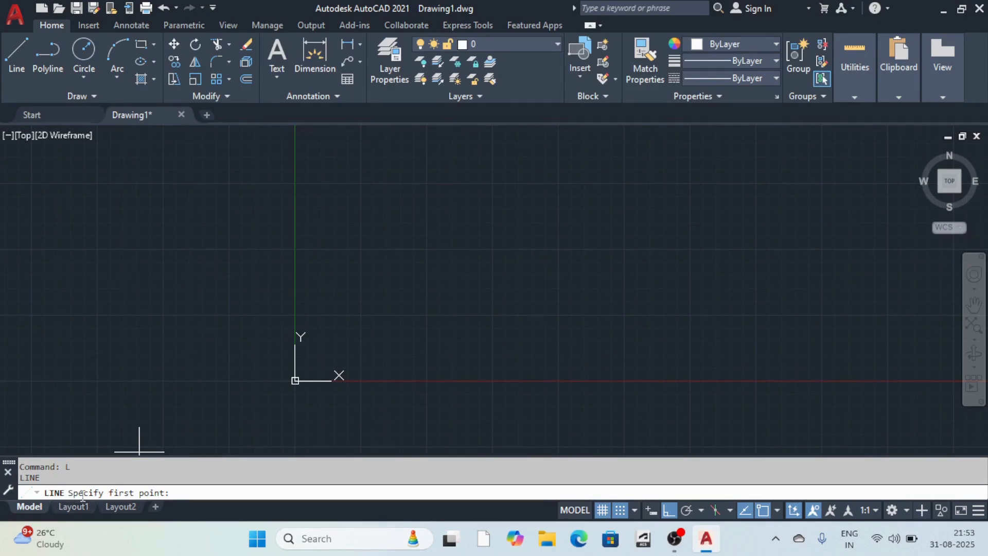
left_click(418, 249)
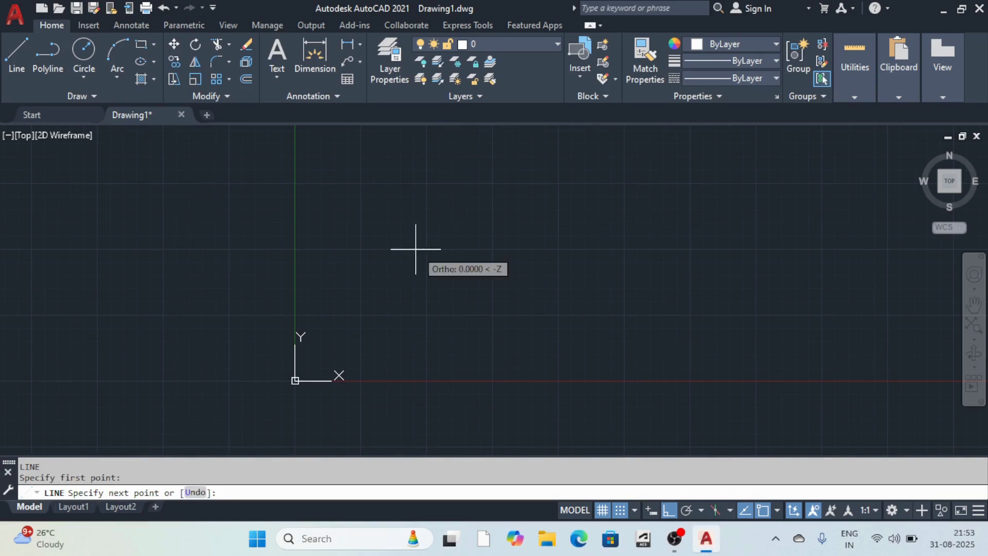
left_click(599, 280)
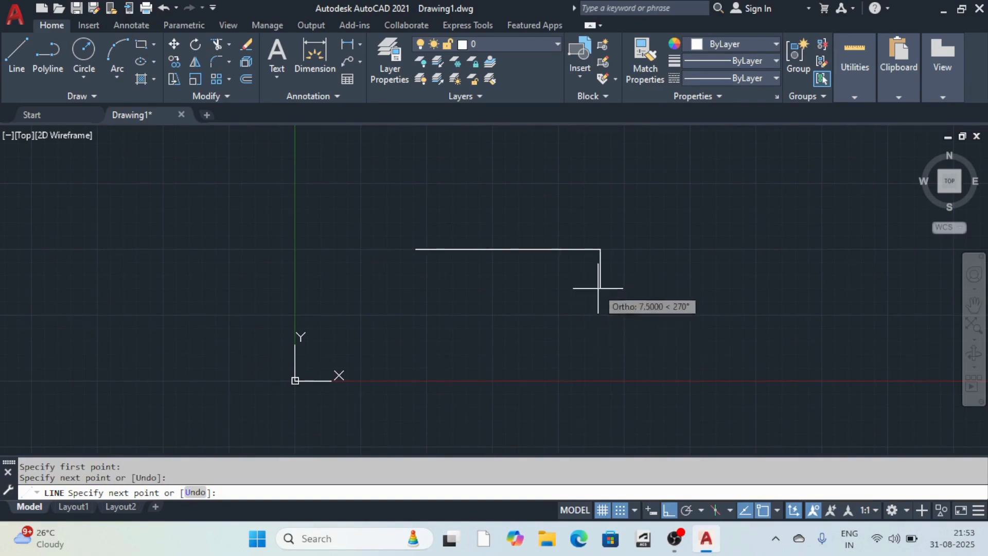
left_click(600, 341)
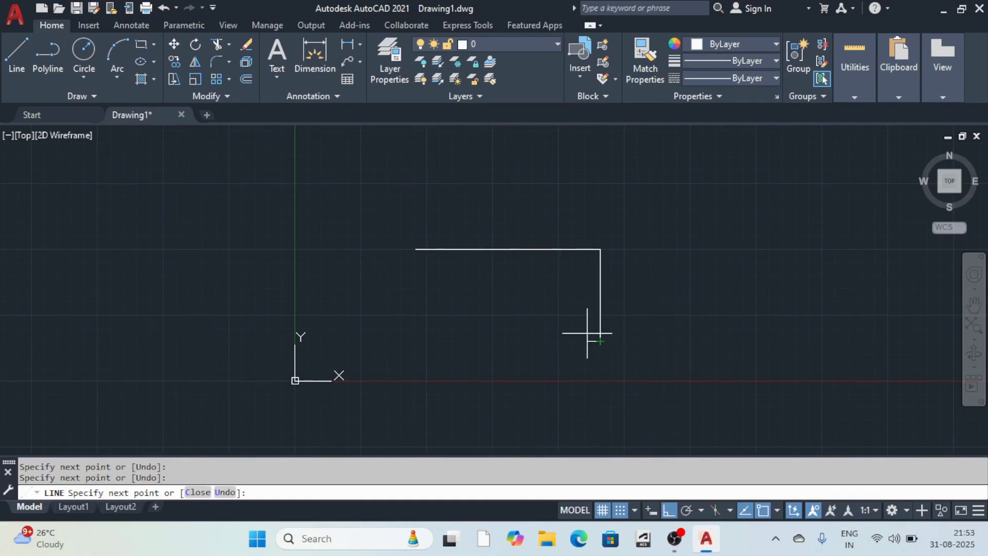
left_click(450, 341)
left_click(450, 176)
left_click(664, 175)
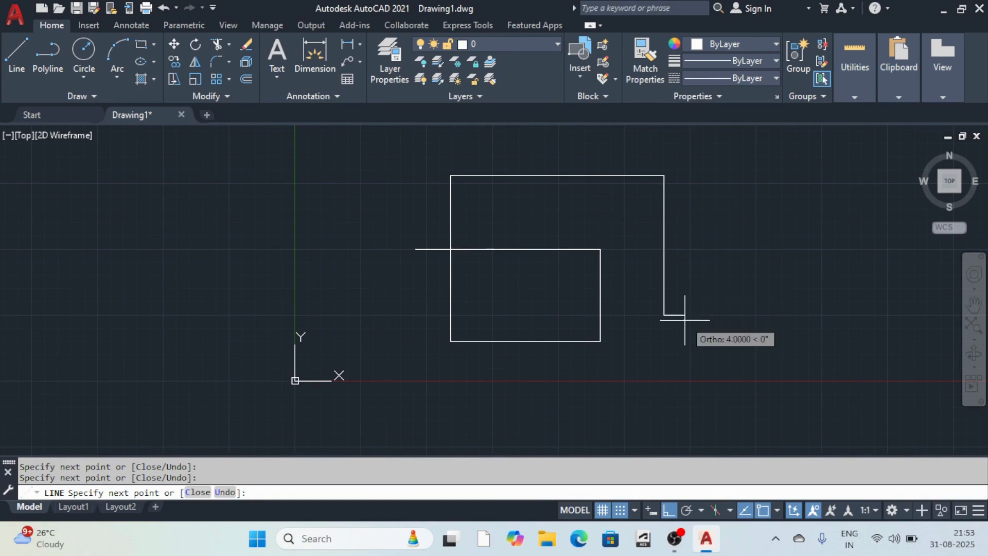
left_click(664, 315)
left_click(587, 315)
left_click(587, 228)
left_click(503, 228)
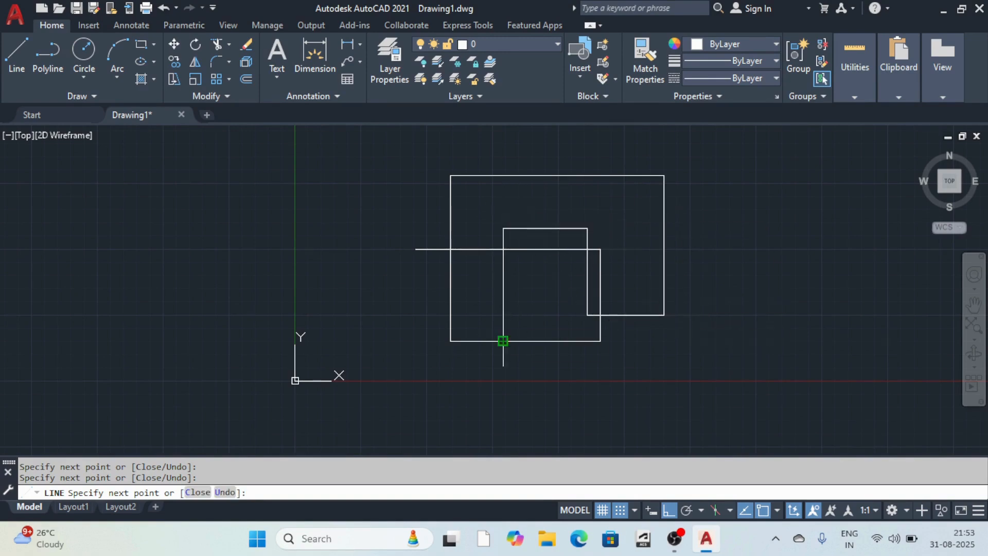
left_click(503, 340)
left_click(340, 340)
left_click(339, 209)
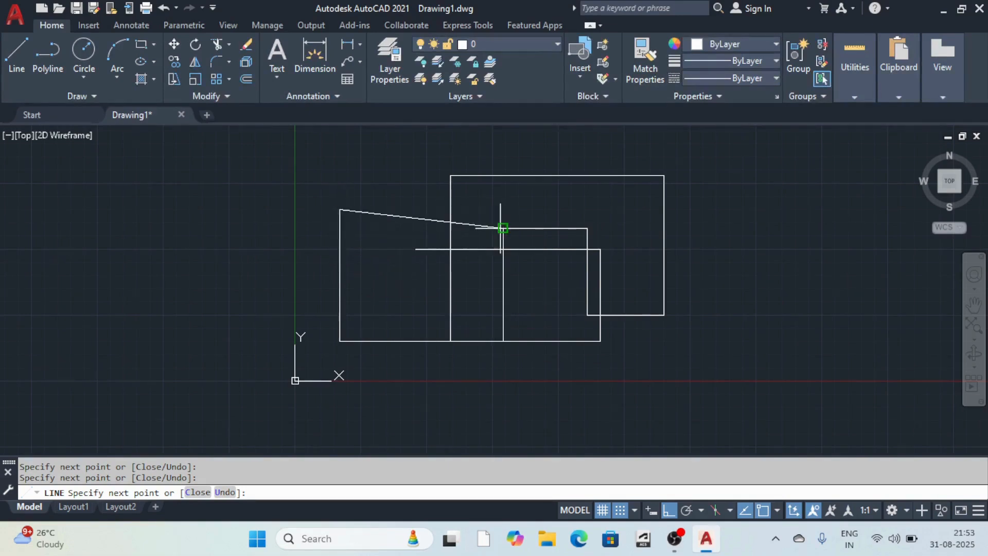
left_click(503, 228)
left_click(534, 228)
left_click(534, 175)
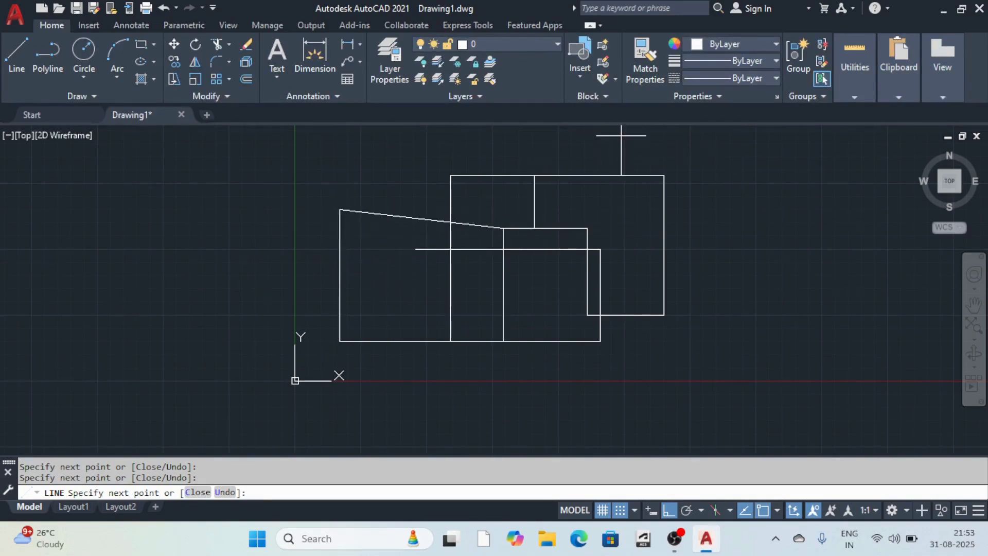
left_click(621, 175)
left_click(621, 226)
key("Escape")
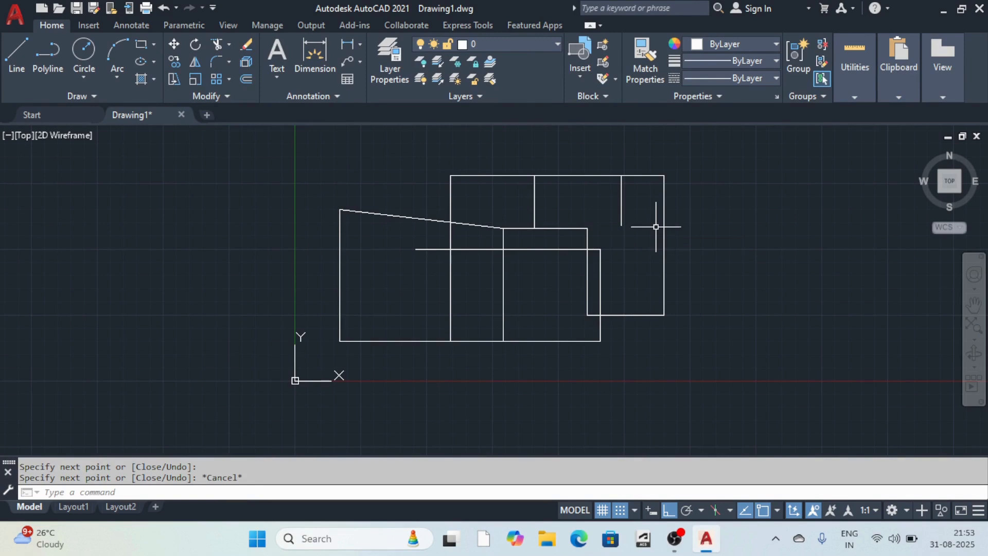
left_click(269, 140)
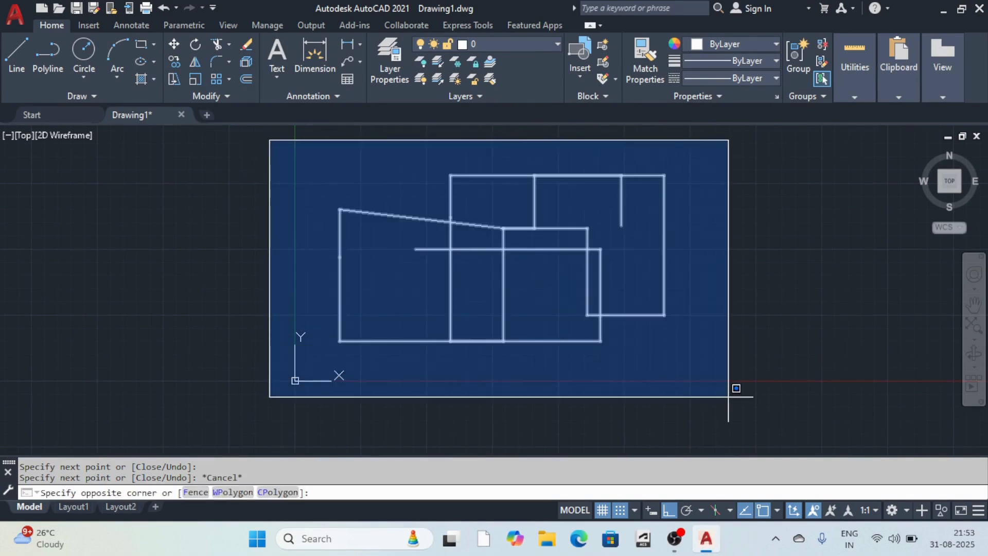
left_click(728, 389)
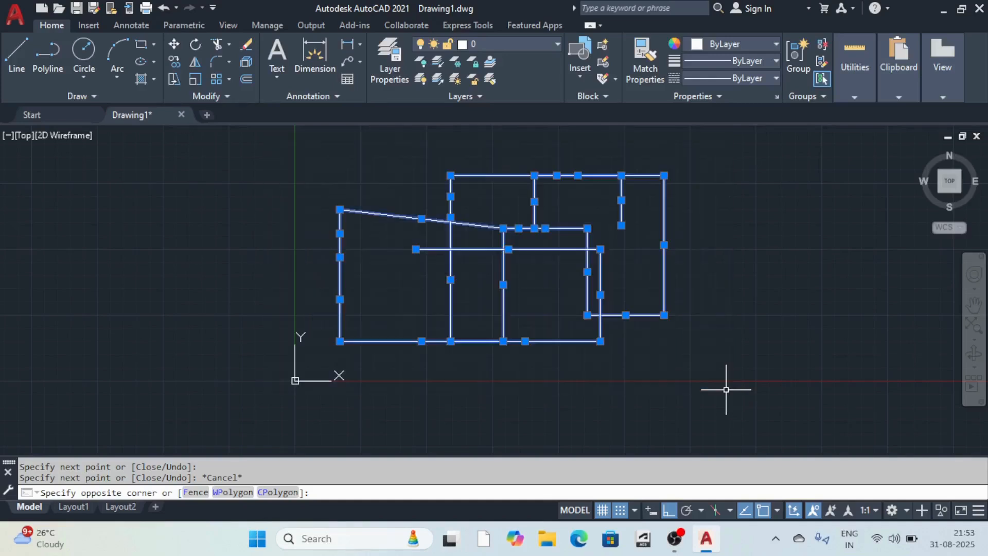
key("Delete")
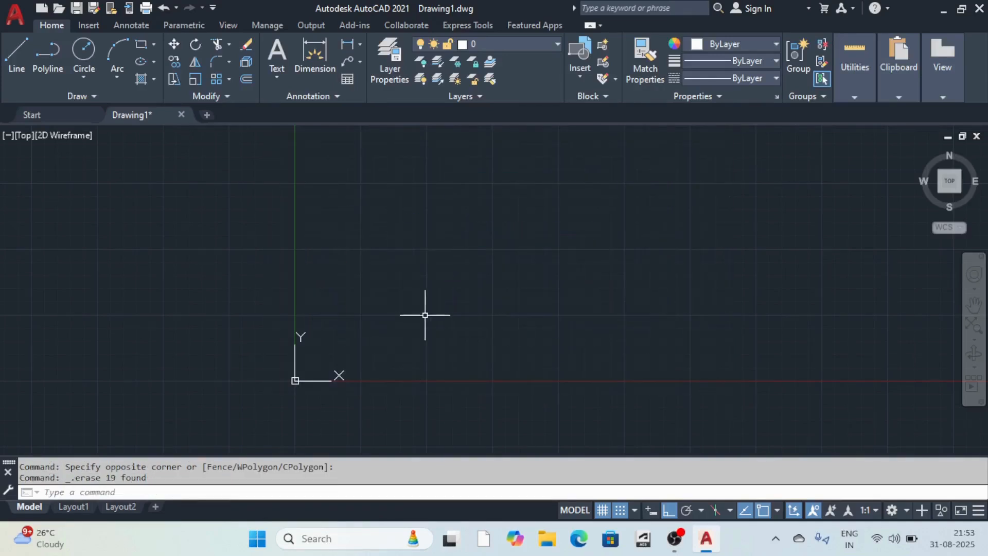
type("L")
Draw one horizontal line with Ortho turned back on, then cancel LINE.
key("Return")
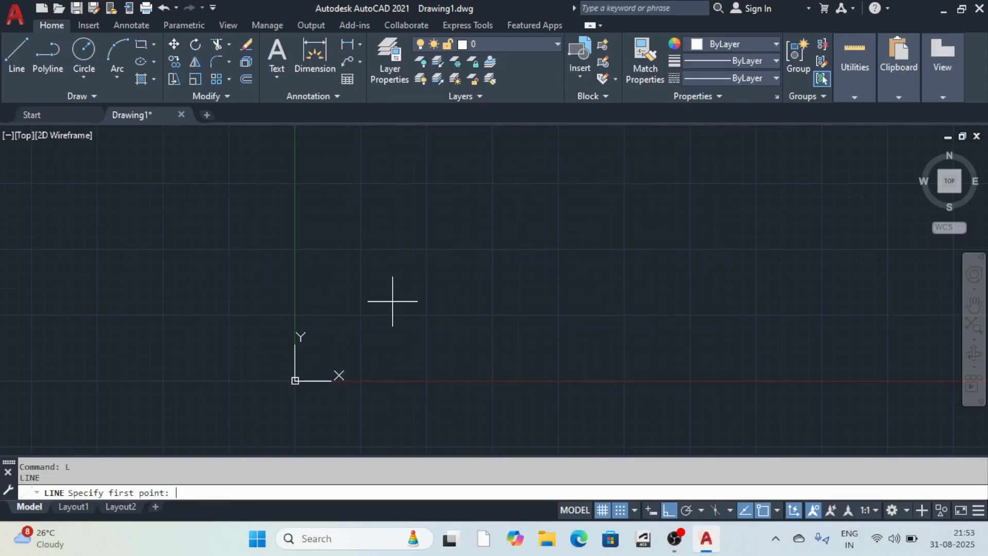
left_click(370, 235)
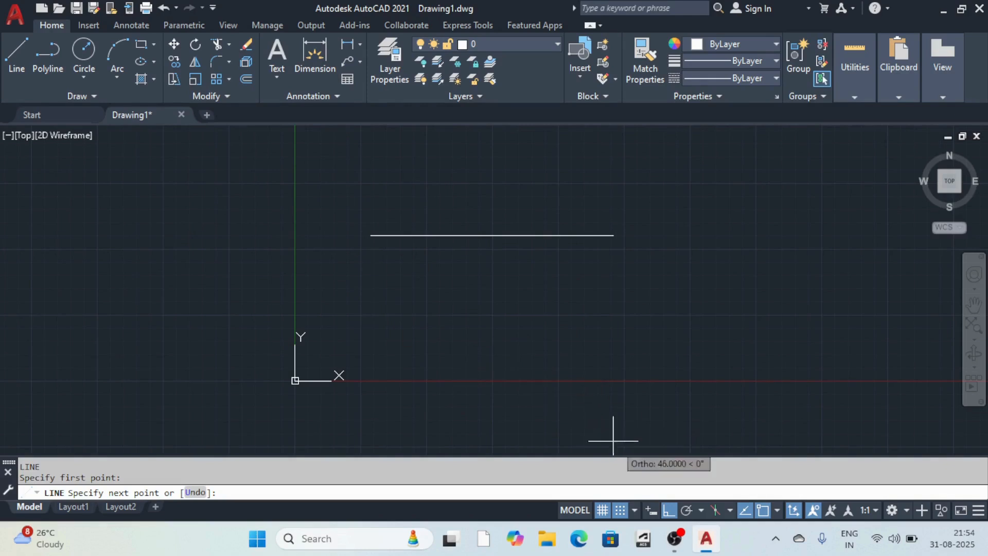
left_click(665, 510)
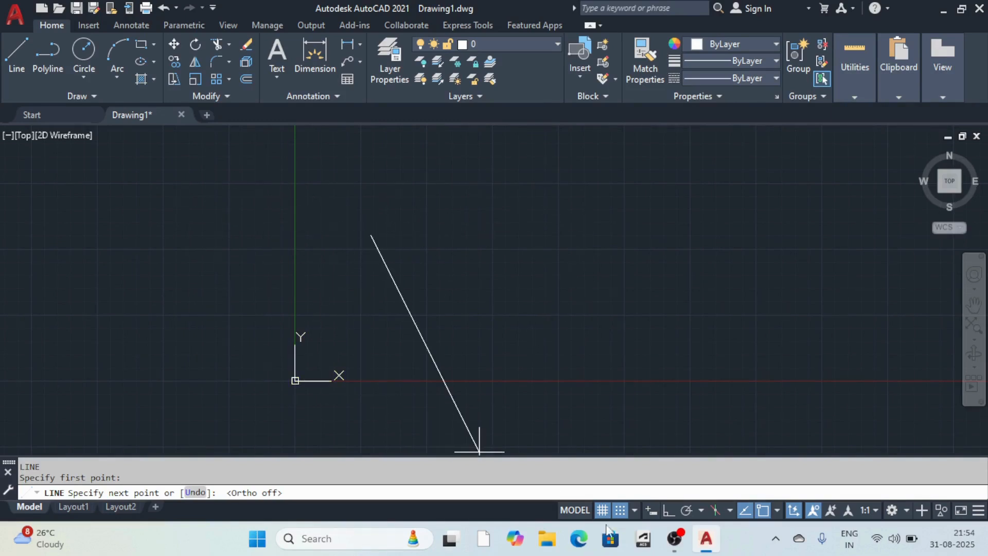
left_click(668, 511)
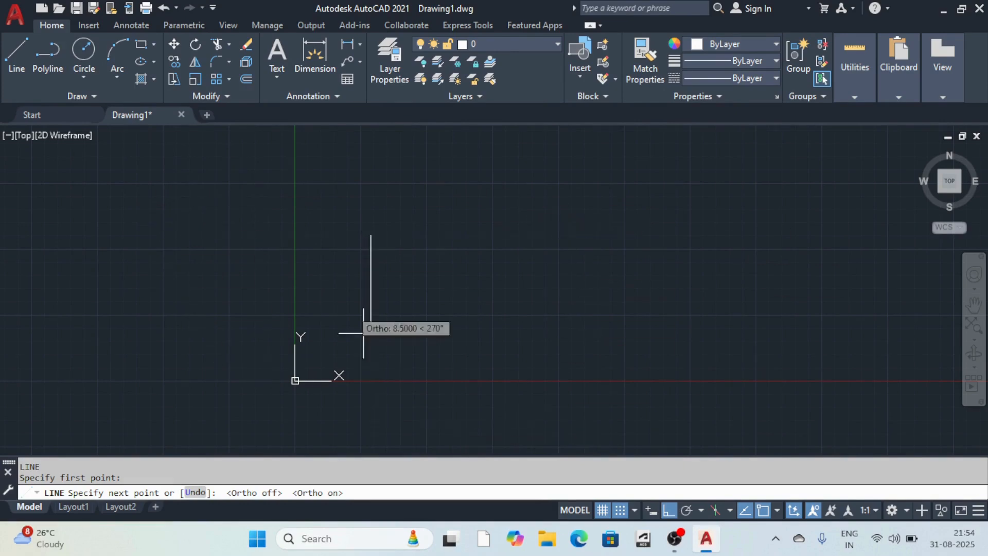
left_click(716, 326)
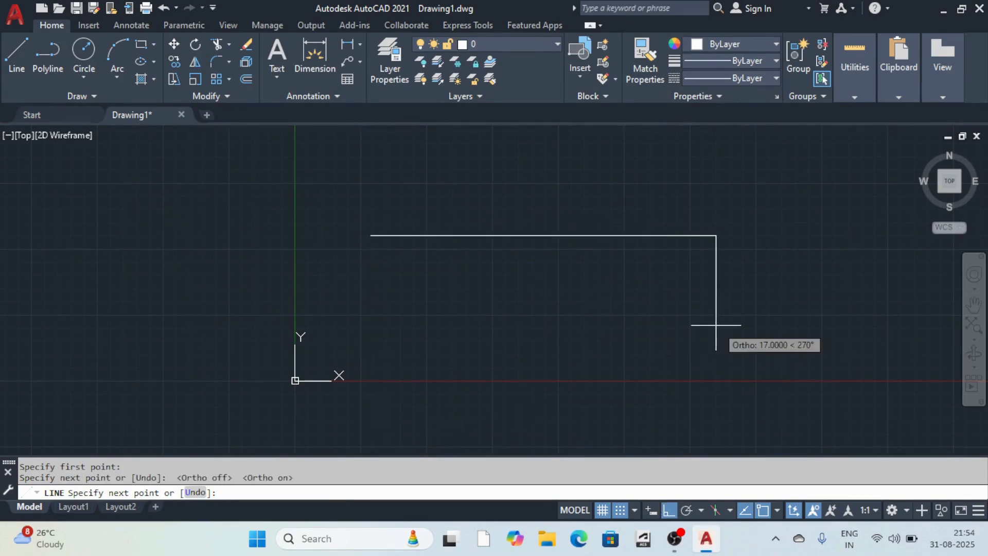
key("Escape")
scroll(458, 298, "down", 7)
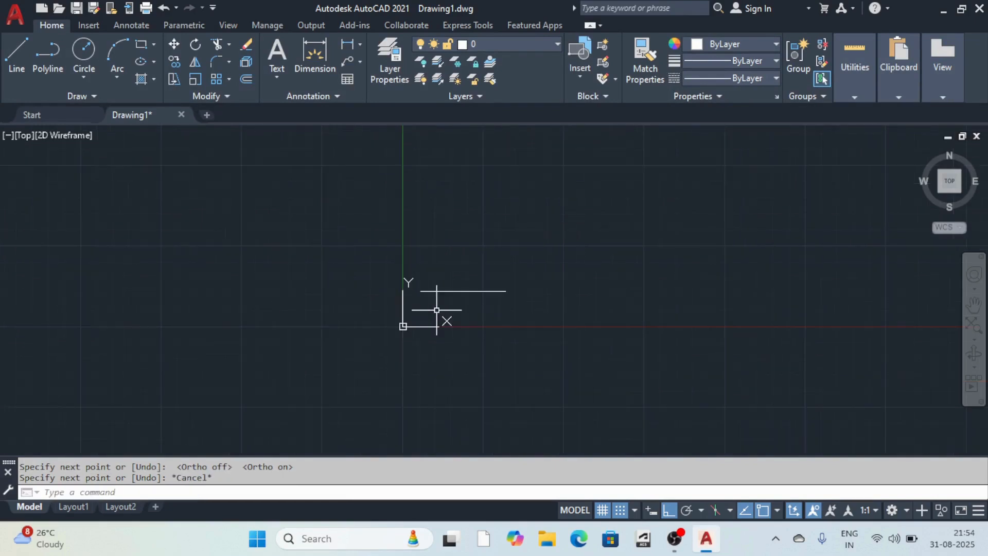
scroll(458, 295, "up", 7)
scroll(362, 309, "down", 7)
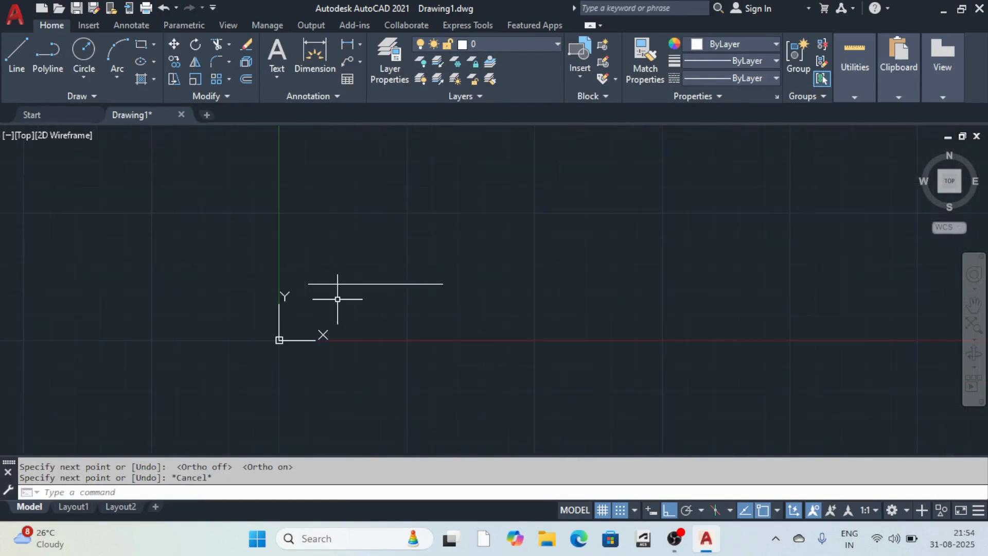
scroll(338, 293, "up", 5)
scroll(478, 247, "down", 7)
scroll(494, 226, "up", 7)
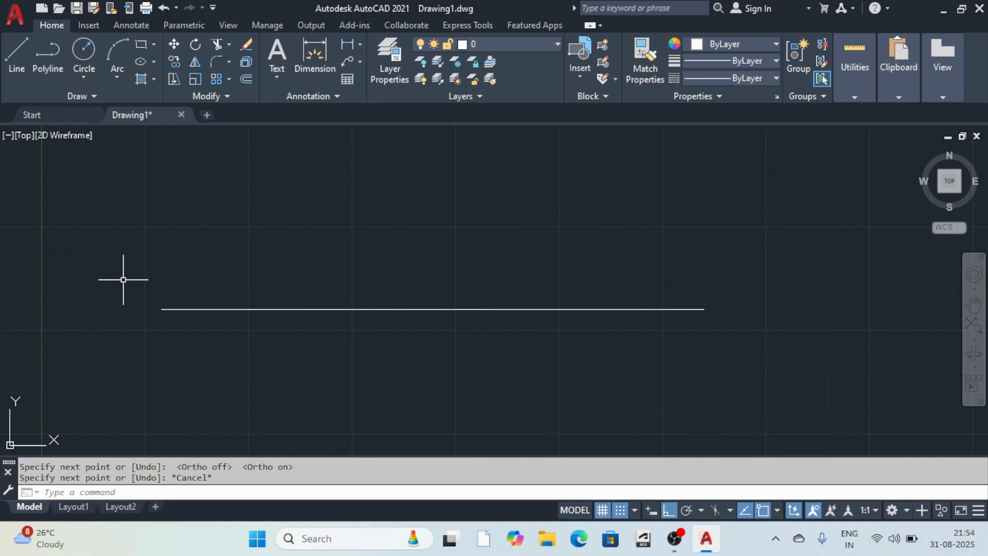
Start LINE, then disable object snap tracking (F11) and object snap (F3).
key("Return")
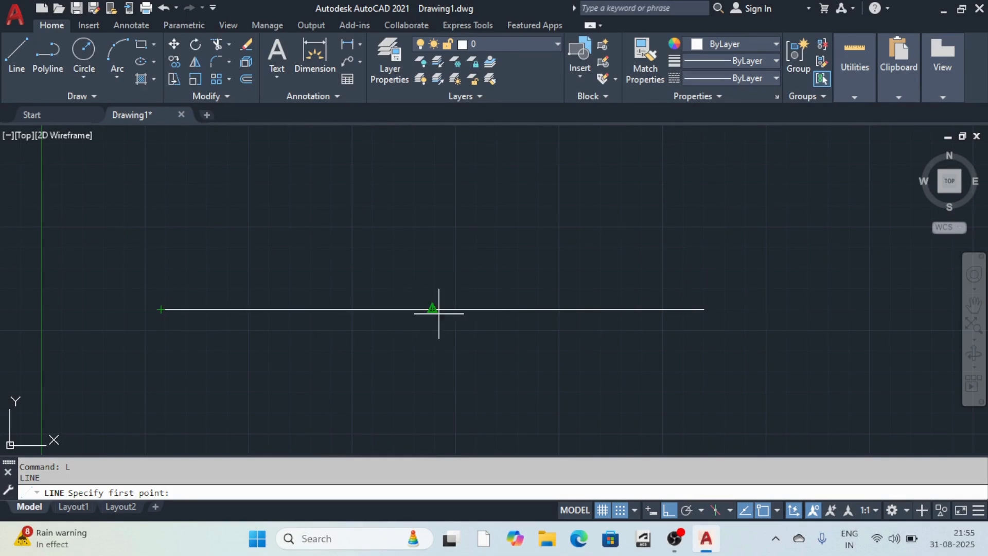
left_click(745, 511)
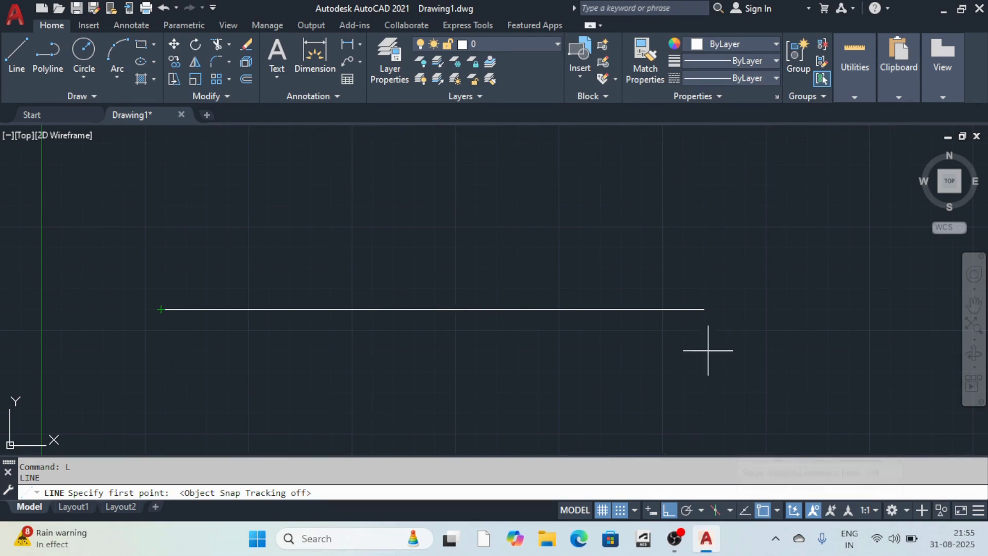
left_click(762, 509)
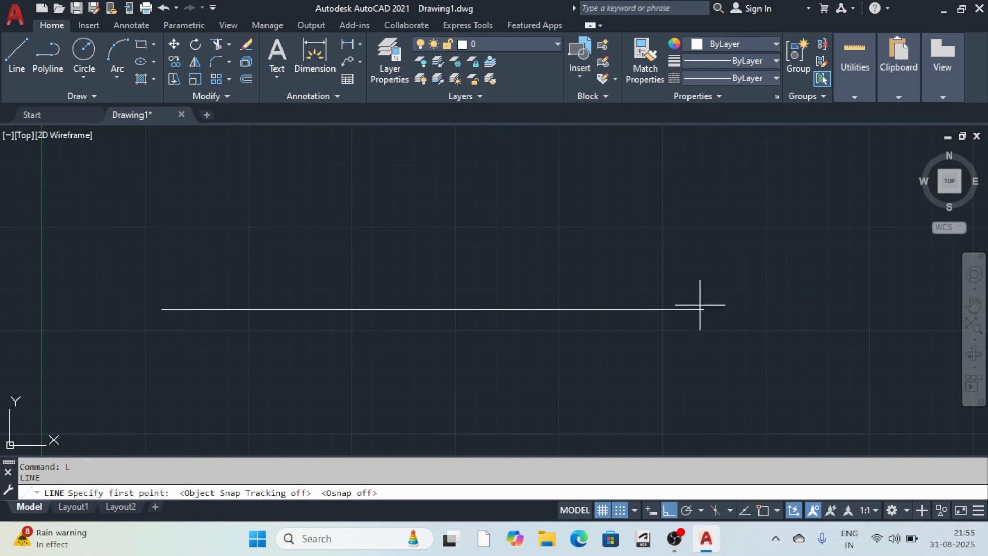
Re-enable object snap and object snap tracking while ortho stays off.
left_click(762, 504)
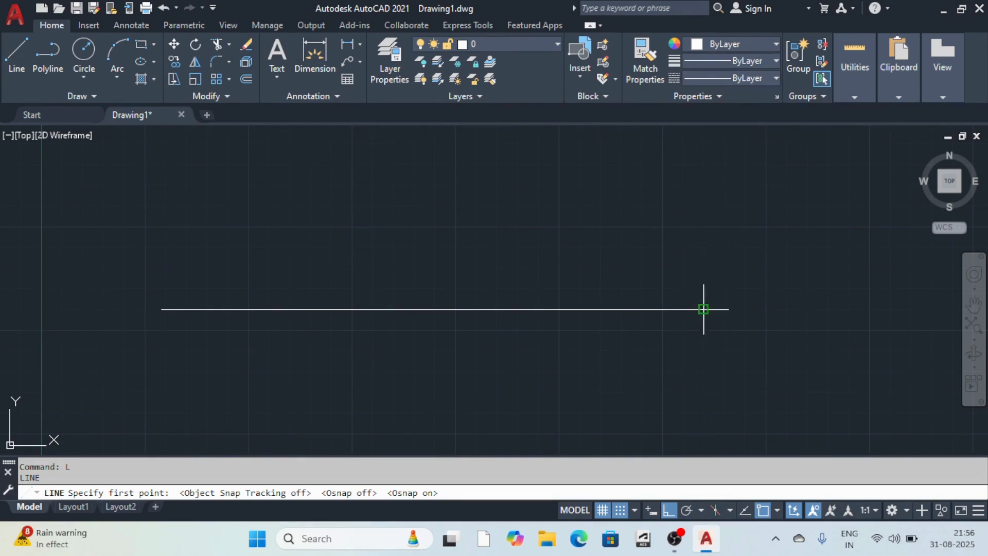
left_click(741, 512)
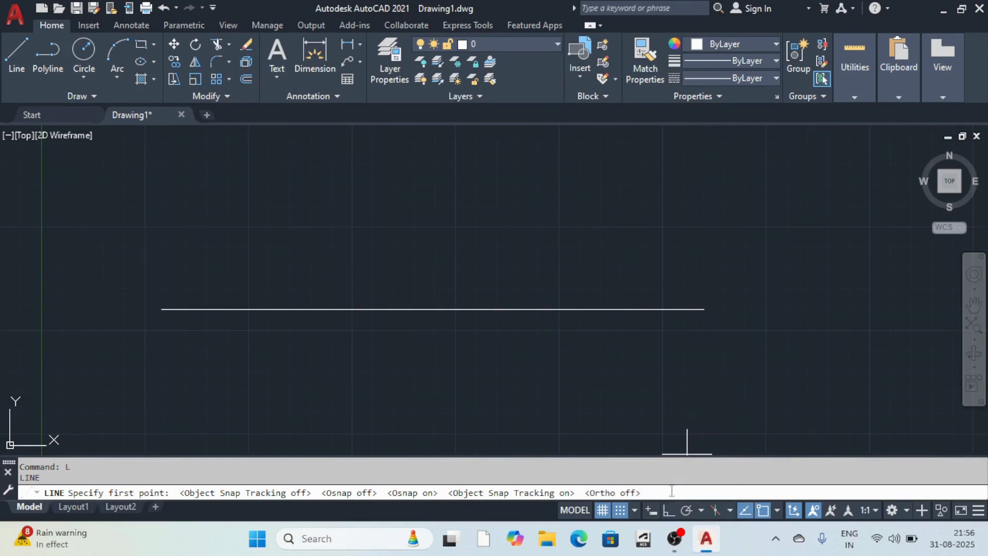
From the horizontal line's right end, draw a slanted four-sided outline with a diagonal tail.
left_click(702, 308)
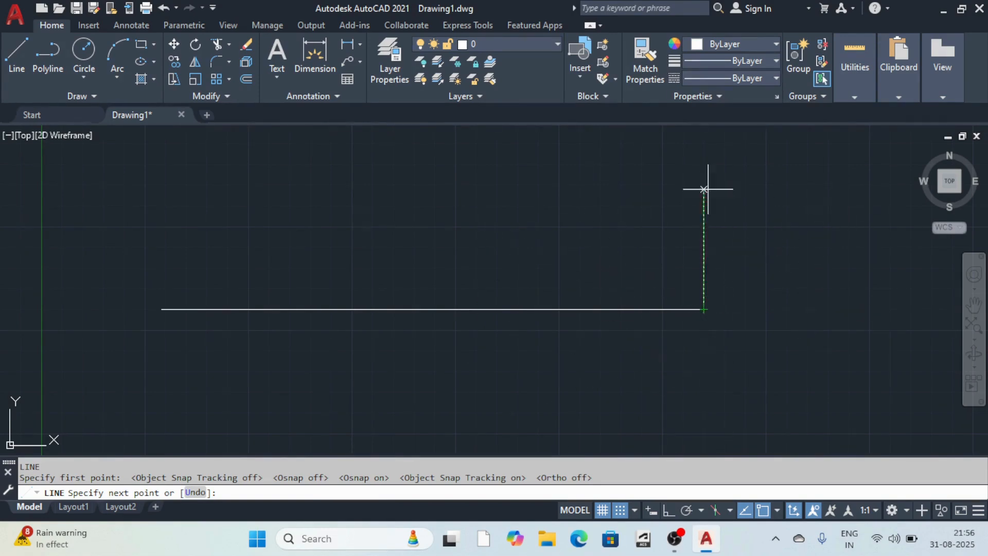
left_click(608, 185)
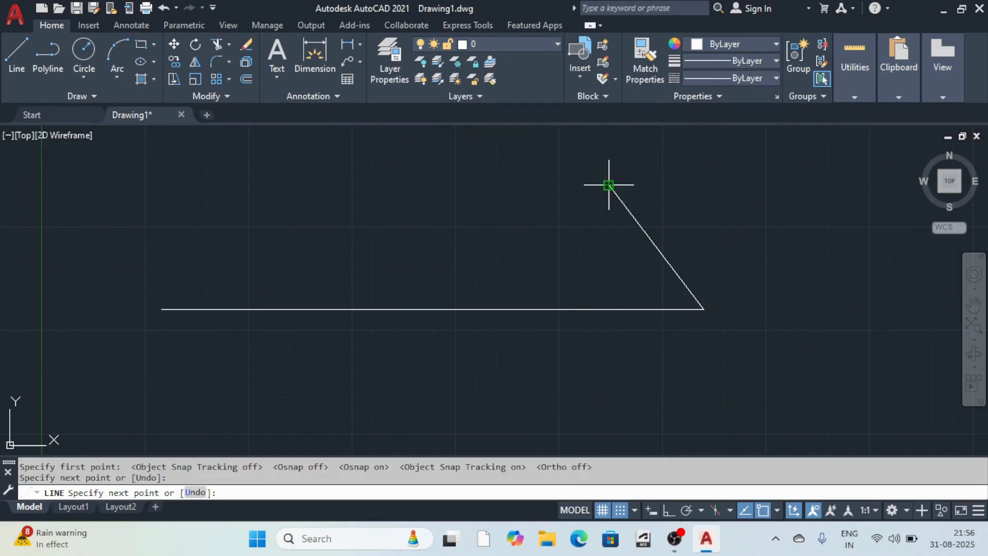
left_click(356, 230)
left_click(343, 333)
left_click(474, 309)
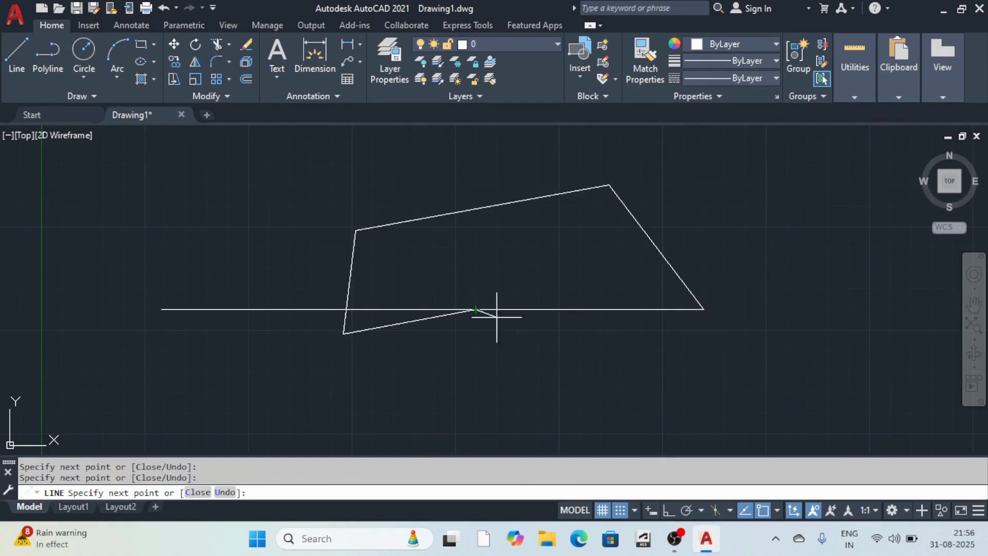
left_click(542, 379)
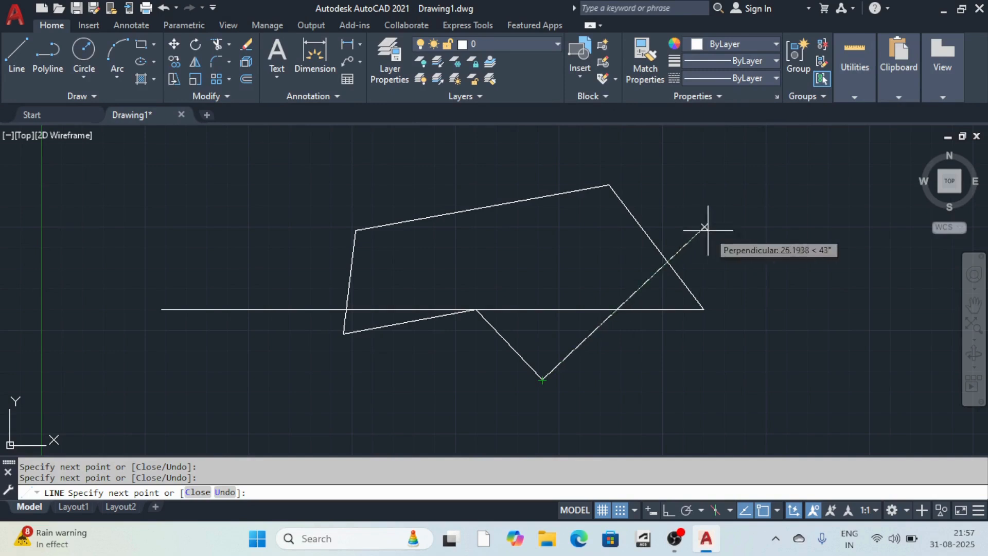
key("Escape")
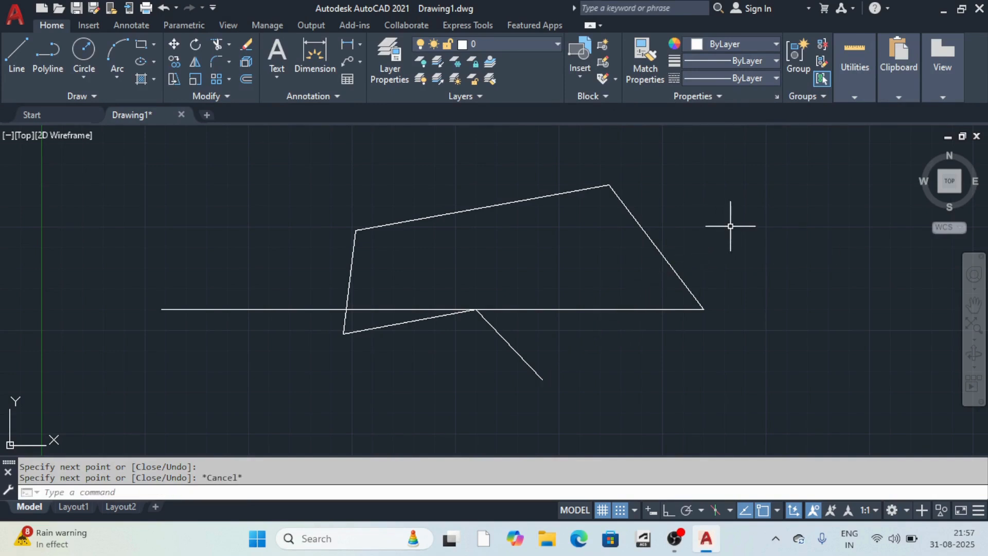
scroll(638, 307, "down", 3)
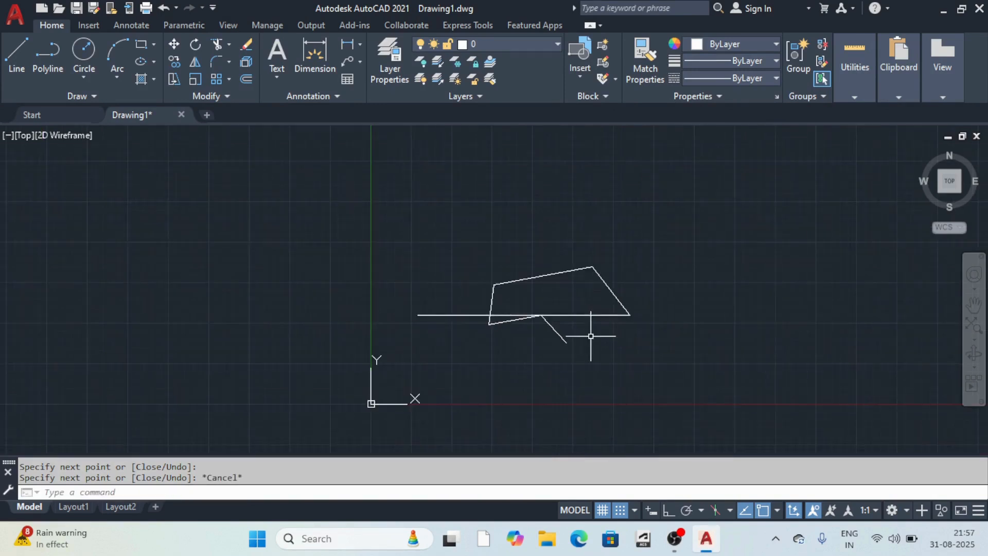
scroll(589, 335, "up", 5)
scroll(547, 282, "down", 8)
scroll(543, 273, "up", 6)
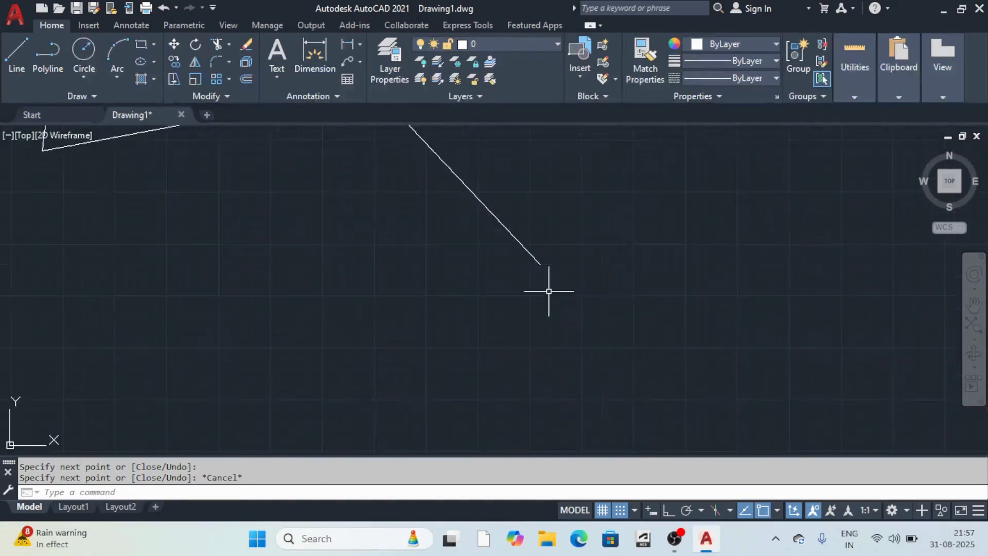
scroll(557, 269, "down", 4)
scroll(575, 324, "up", 2)
scroll(575, 324, "down", 7)
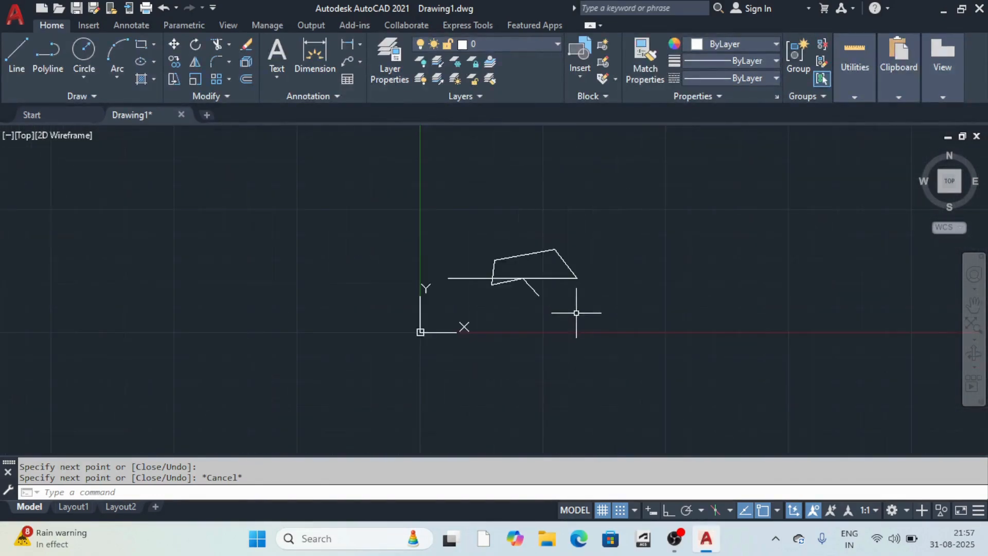
scroll(577, 311, "up", 7)
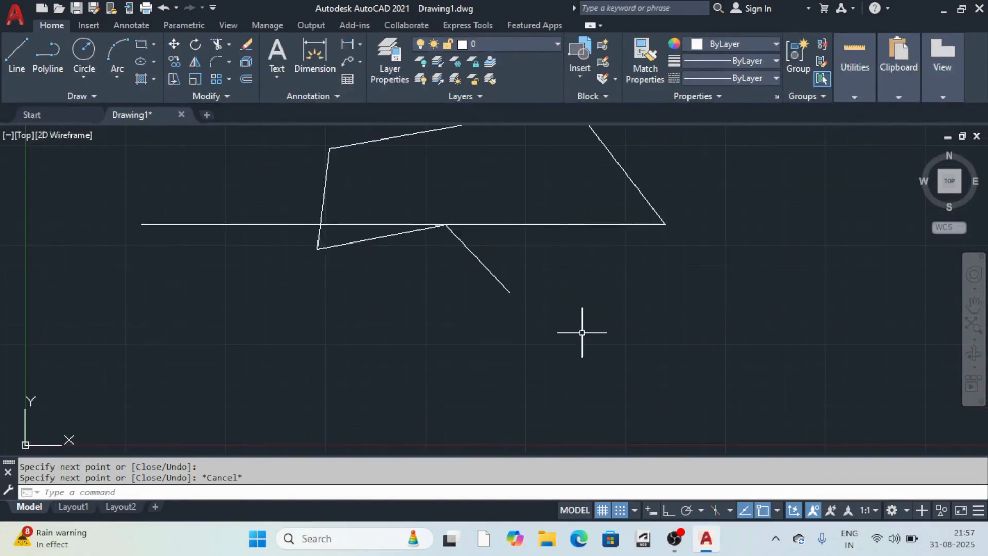
Turn on Dynamic Input.
left_click(648, 509)
scroll(607, 350, "down", 3)
scroll(592, 371, "up", 2)
scroll(463, 273, "down", 8)
scroll(538, 202, "up", 9)
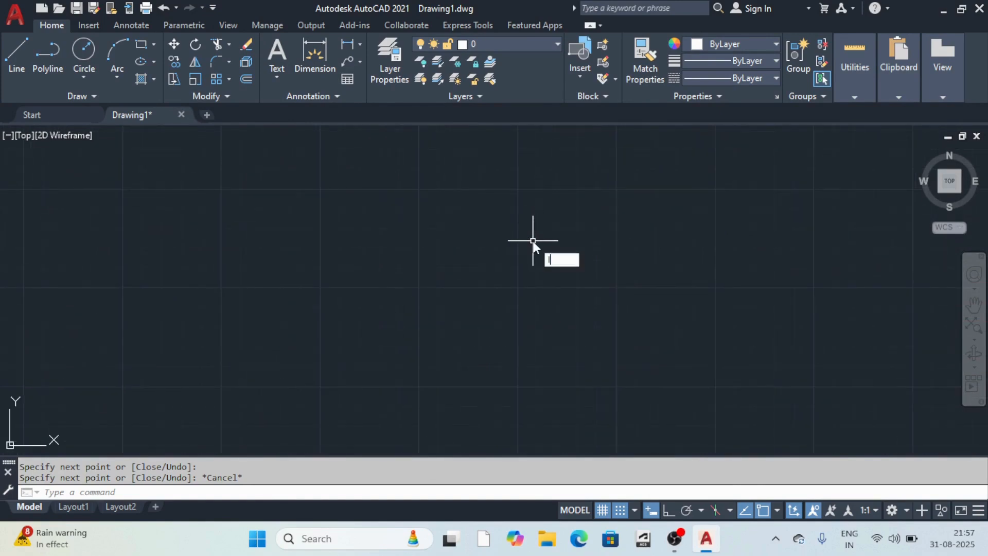
Start a new LINE and pick its first point at the left of the drawing.
type("l")
key("Return")
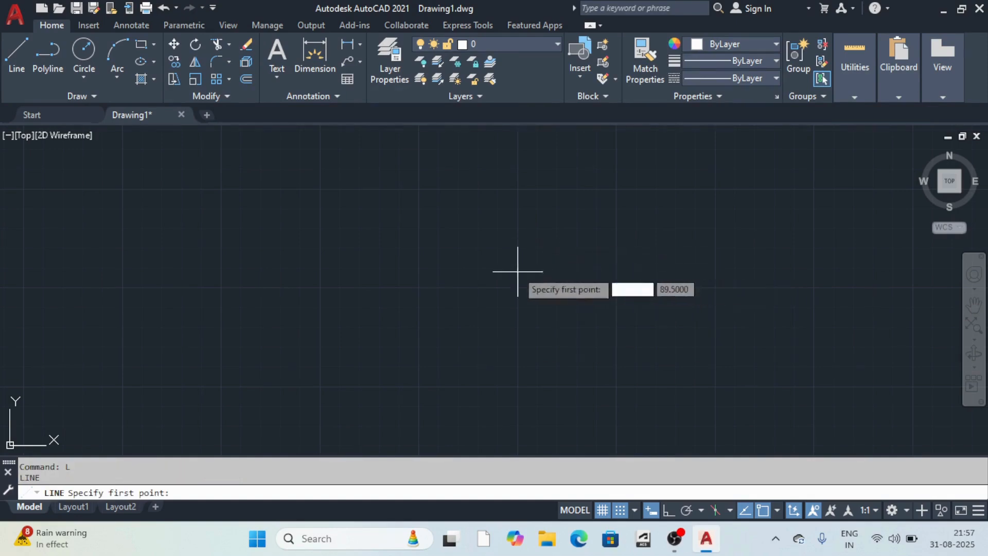
left_click(394, 264)
scroll(580, 318, "down", 10)
scroll(615, 267, "up", 6)
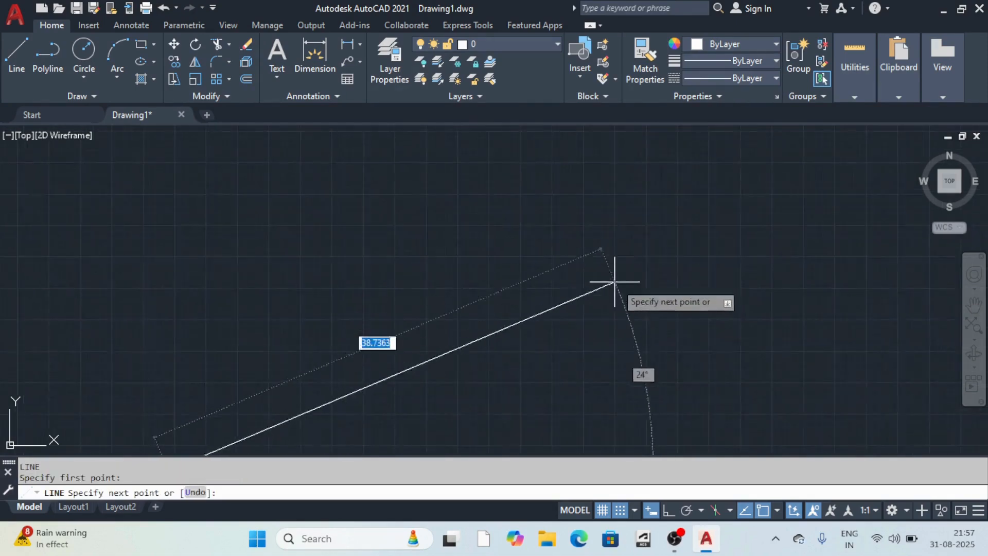
scroll(617, 289, "down", 6)
scroll(626, 307, "up", 6)
scroll(619, 242, "down", 6)
scroll(637, 288, "up", 6)
scroll(666, 270, "down", 6)
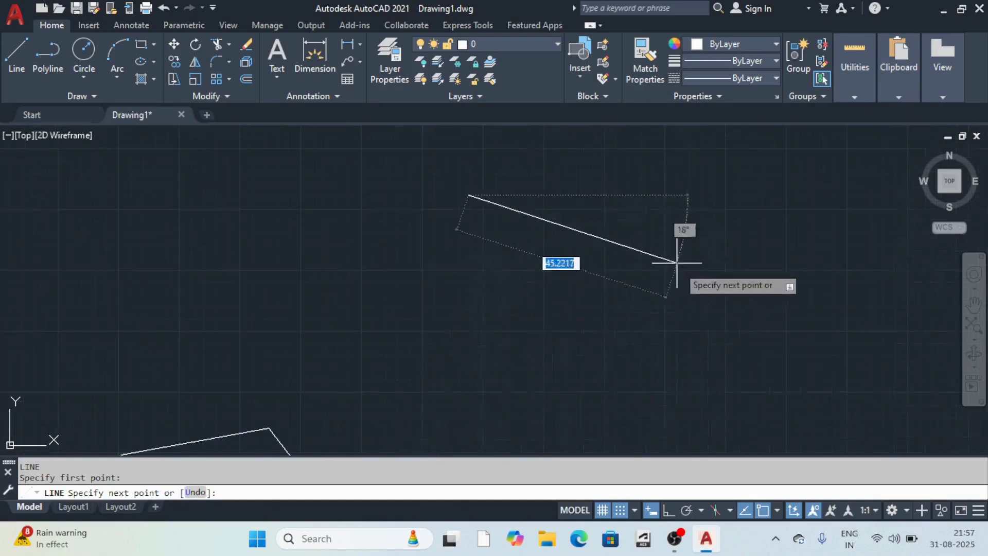
Turn on Ortho so the lines stay horizontal and vertical.
left_click(668, 510)
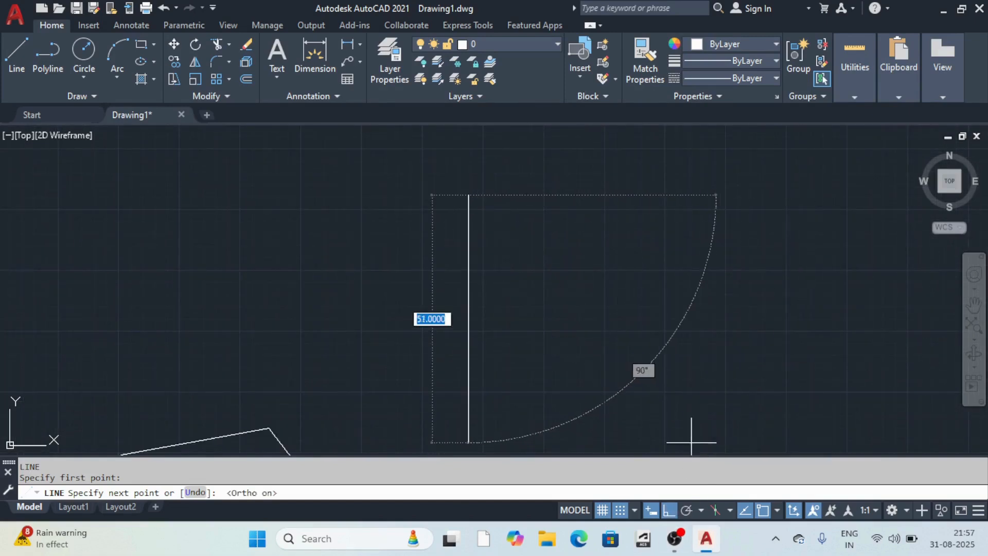
scroll(700, 273, "down", 4)
scroll(706, 275, "up", 4)
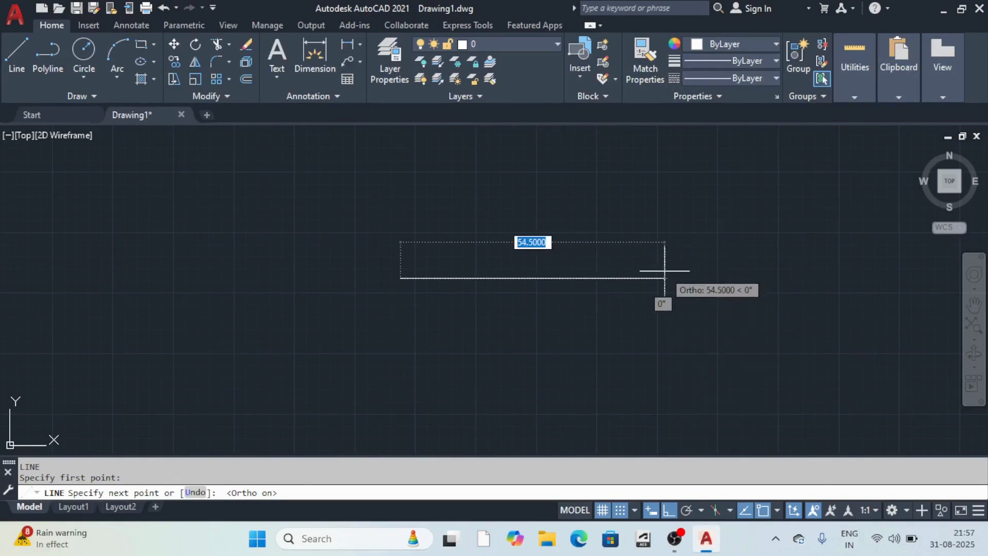
scroll(667, 264, "up", 4)
scroll(684, 242, "down", 6)
scroll(688, 284, "up", 6)
scroll(696, 284, "down", 6)
scroll(709, 210, "up", 6)
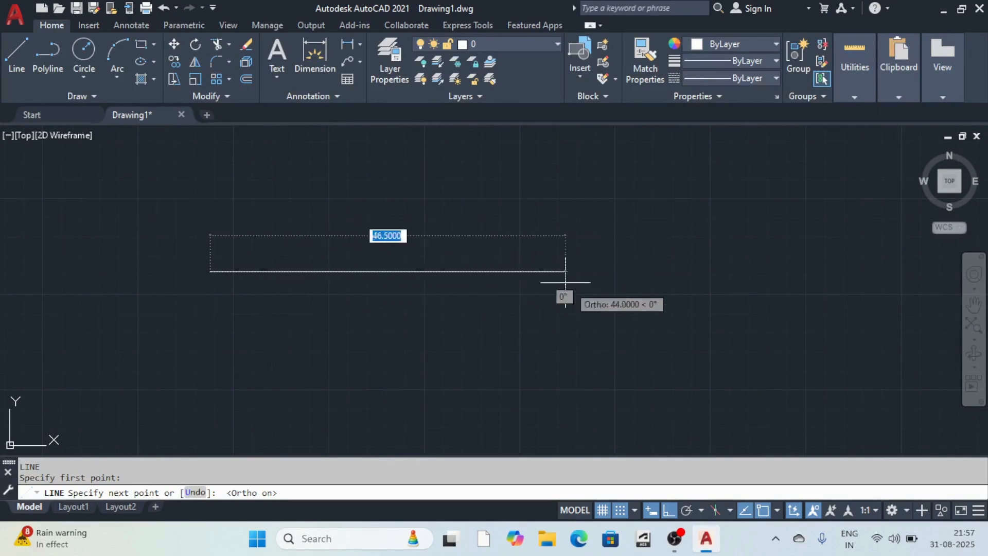
Draw the right-angled chain: right, up, across the top, down below the line, then right.
left_click(651, 510)
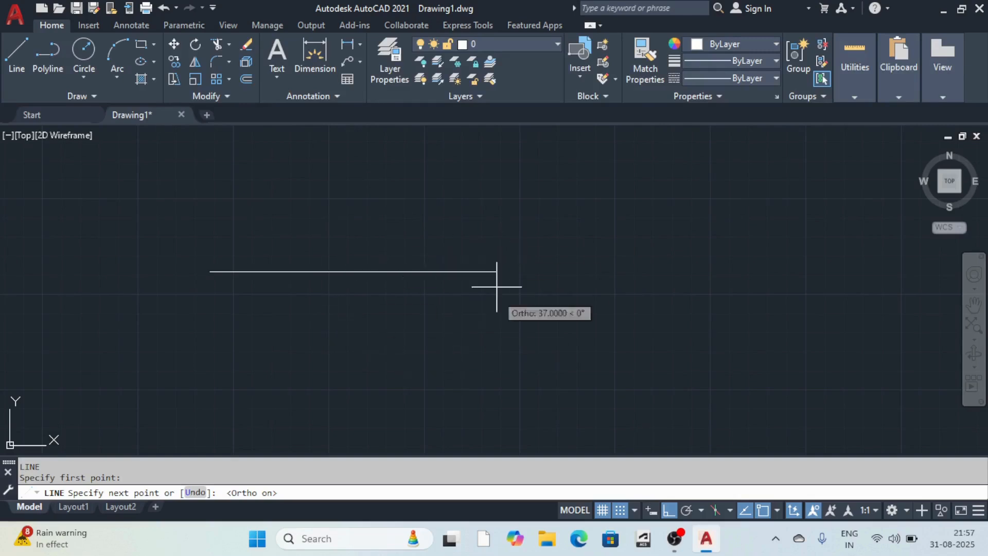
left_click(650, 510)
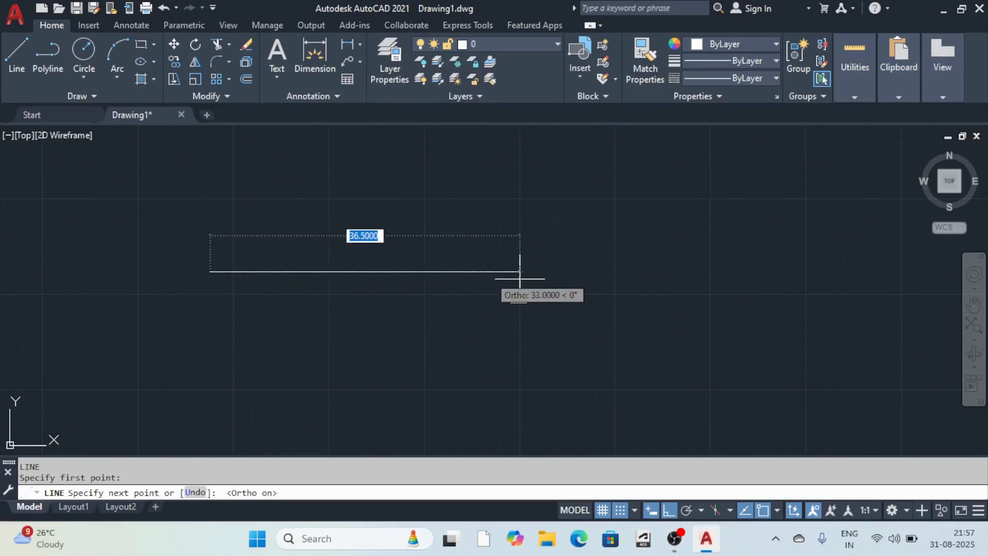
left_click(661, 272)
left_click(661, 153)
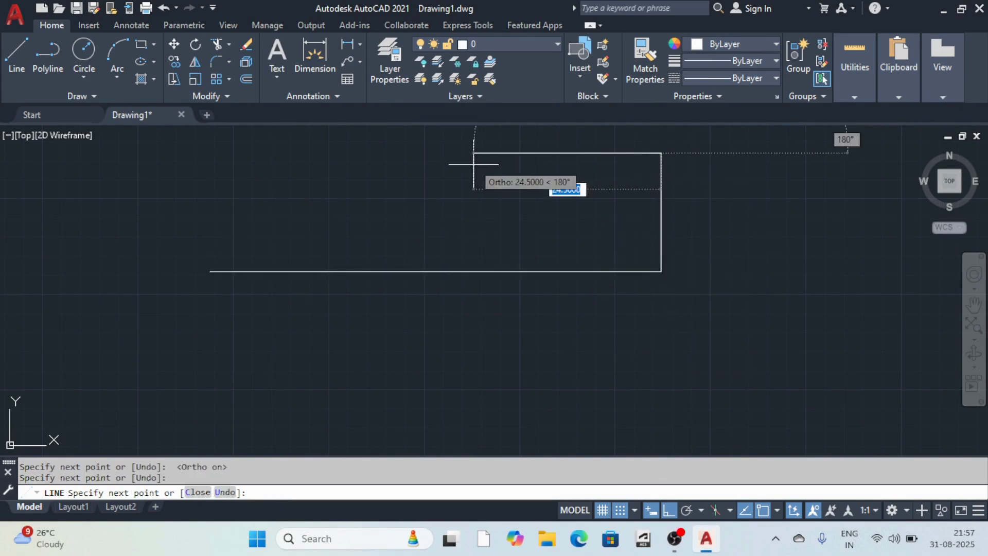
left_click(474, 164)
left_click(473, 374)
left_click(725, 374)
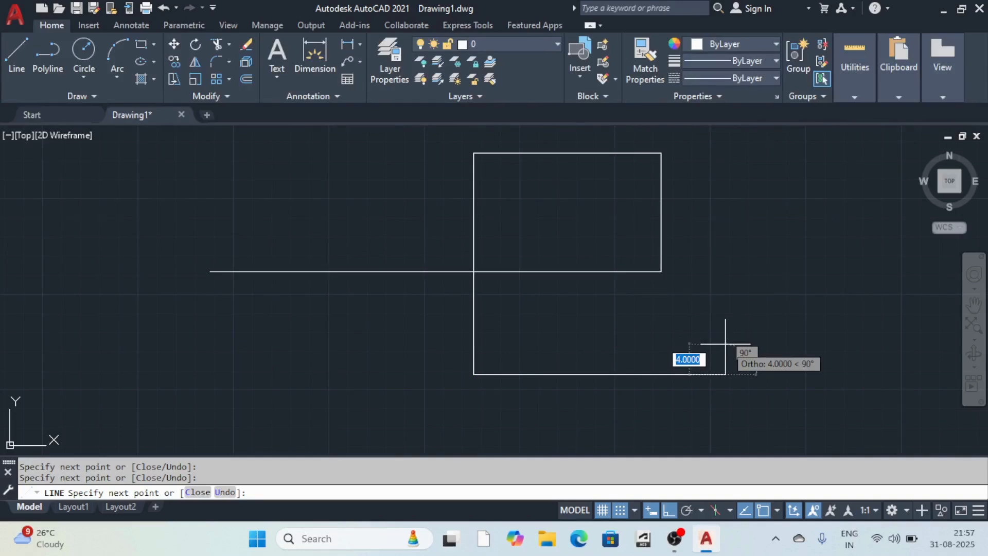
key("Escape")
scroll(663, 373, "down", 6)
Turn on Polar Tracking.
scroll(677, 370, "up", 2)
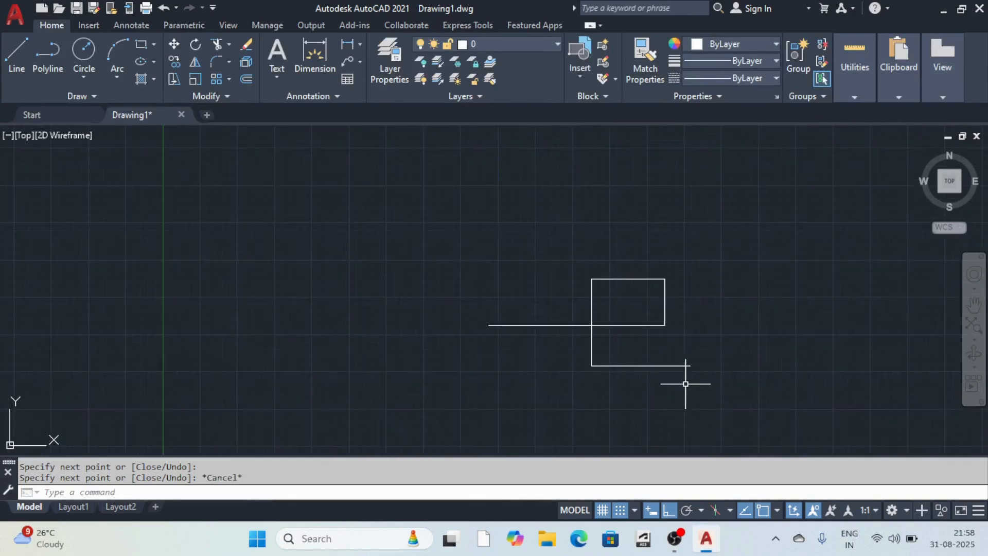
scroll(686, 384, "down", 4)
scroll(684, 433, "up", 4)
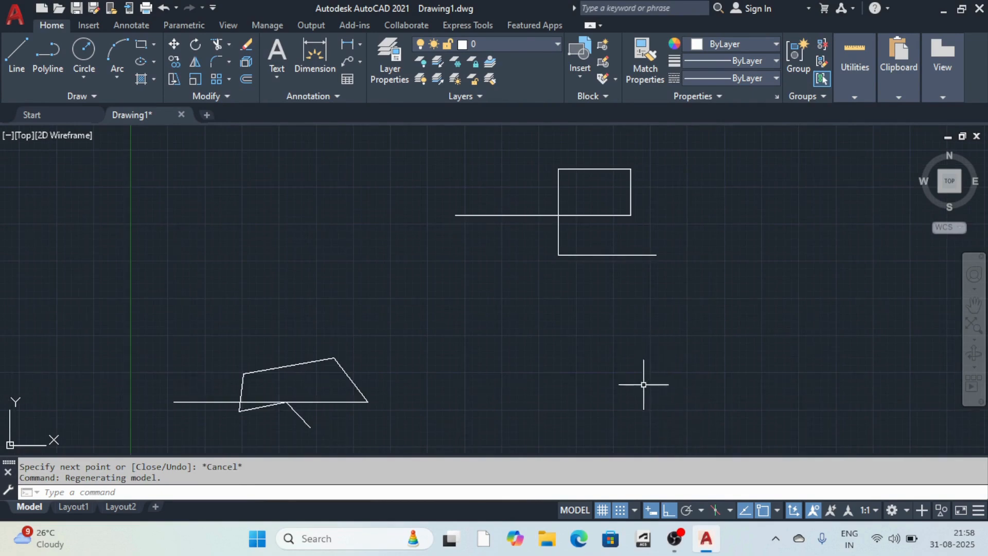
scroll(620, 294, "down", 6)
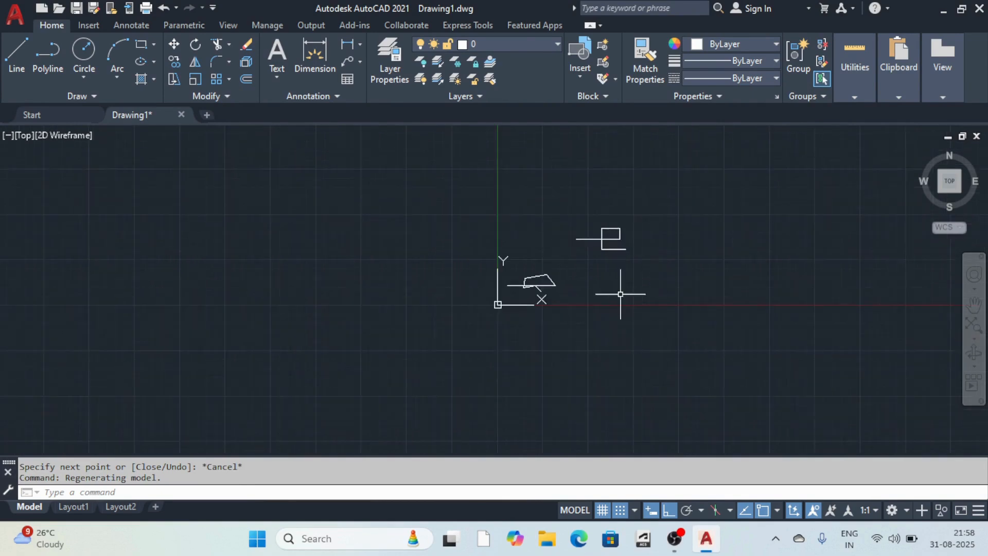
left_click(686, 509)
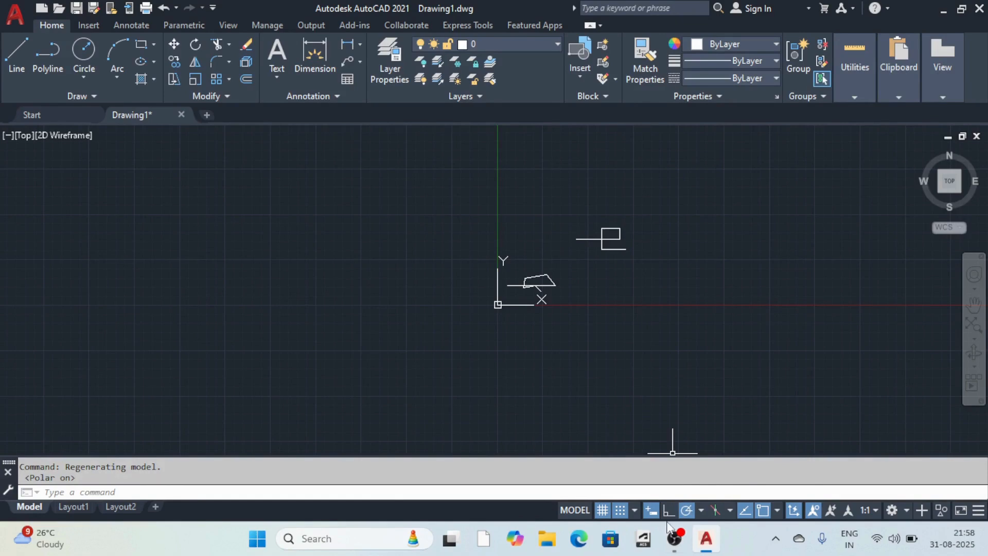
scroll(612, 187, "up", 9)
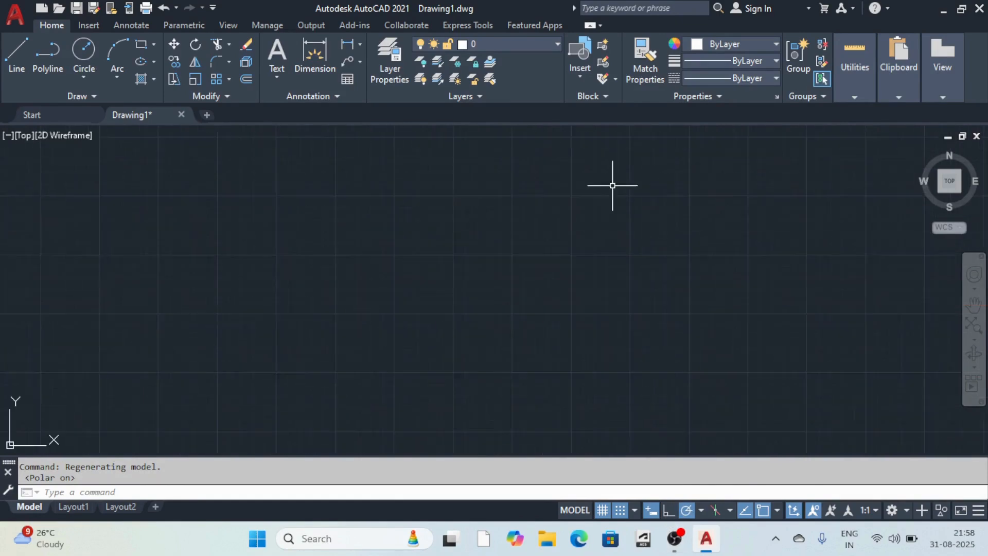
scroll(605, 249, "down", 9)
scroll(579, 229, "up", 9)
scroll(596, 246, "down", 8)
scroll(595, 246, "up", 8)
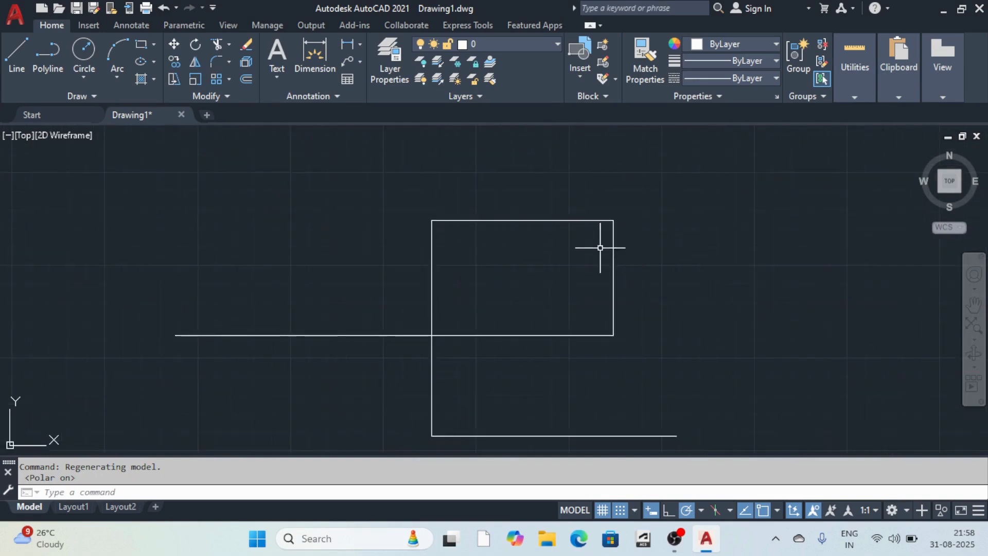
Start a LINE anchored at the rectangle's top-left corner.
type("l")
key("Return")
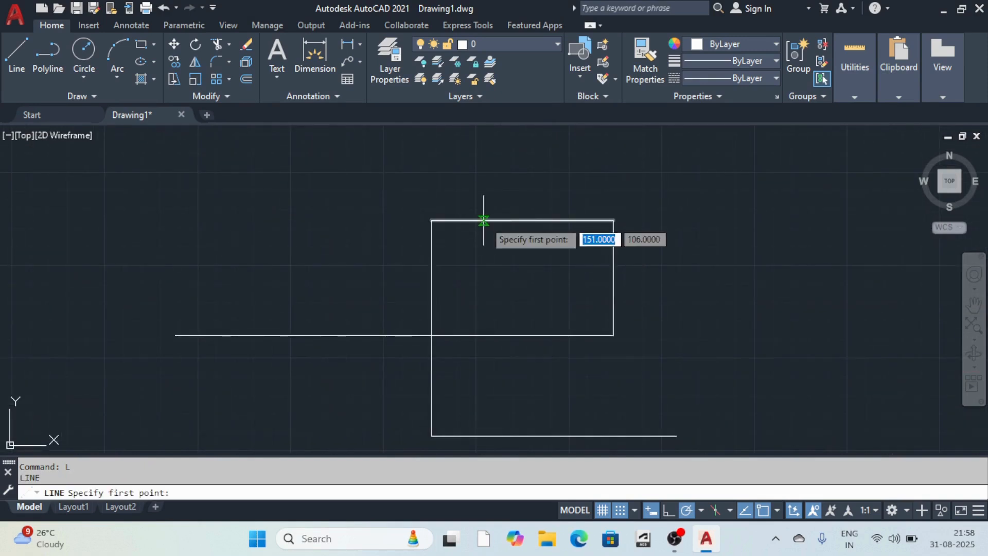
left_click(431, 221)
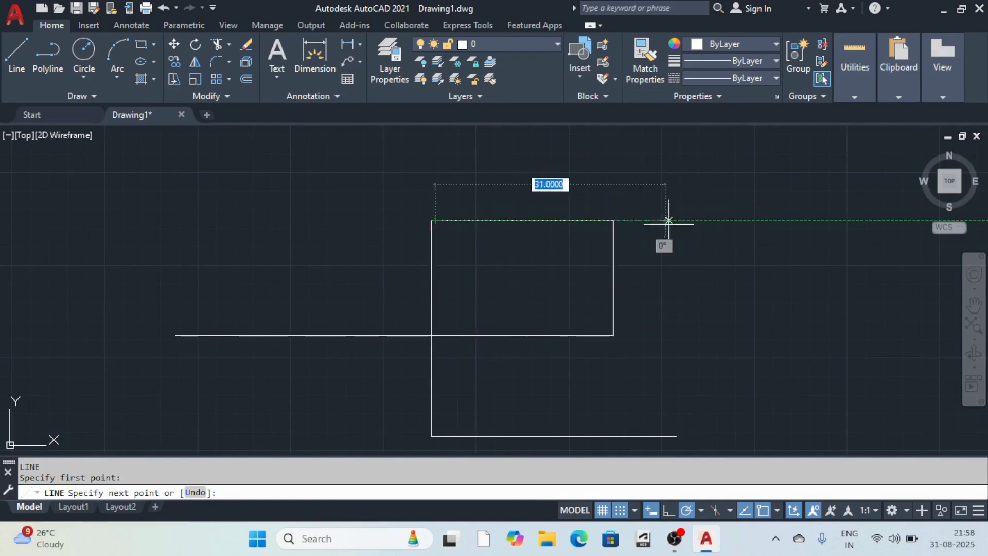
scroll(663, 219, "down", 2)
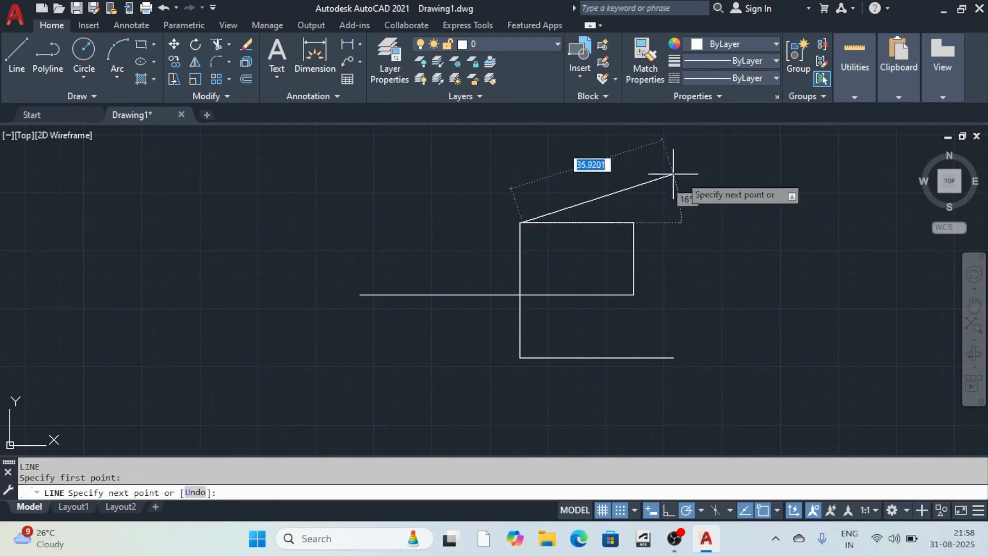
Set polar tracking to 45-degree increments, then cancel the unfinished line.
left_click(701, 510)
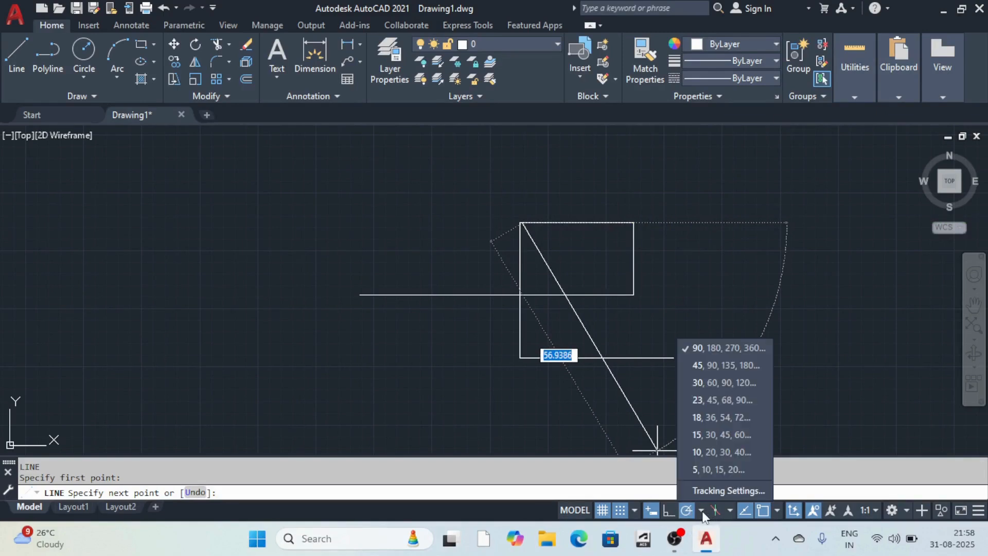
left_click(694, 365)
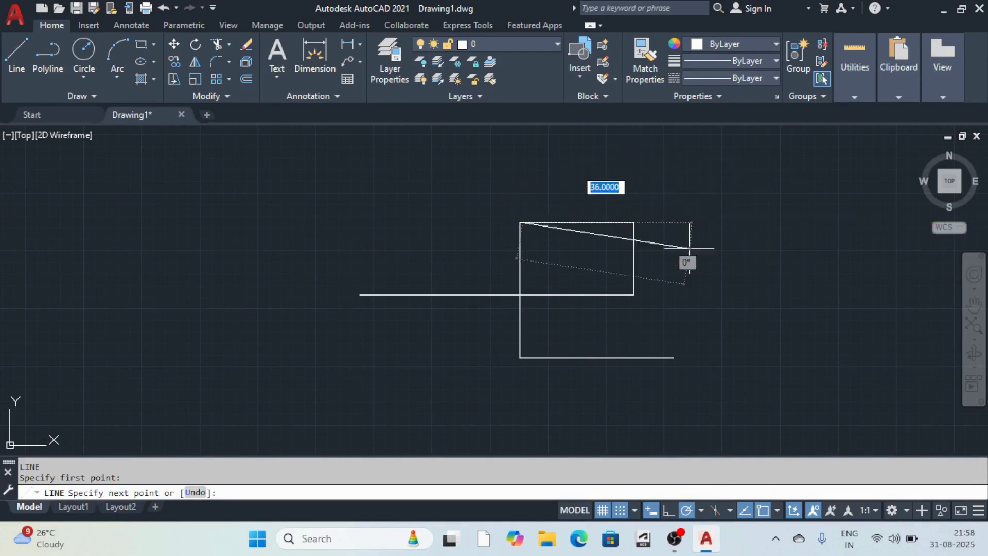
scroll(630, 216, "up", 6)
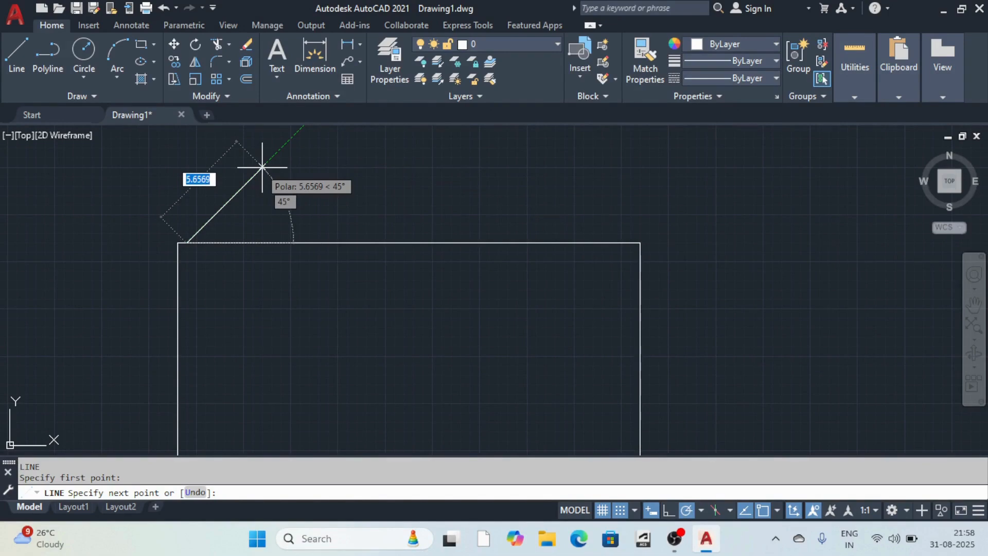
scroll(262, 168, "down", 2)
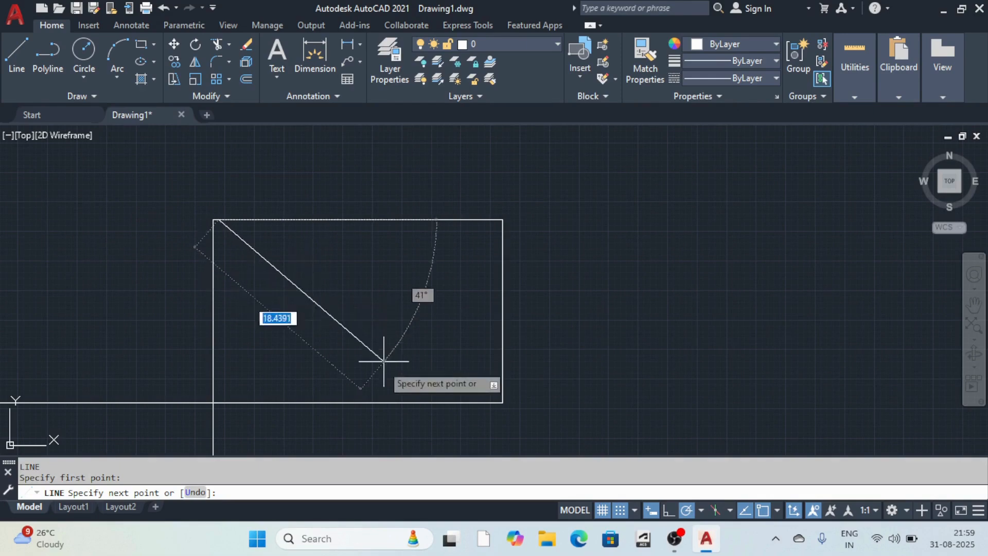
key("Escape")
scroll(508, 316, "down", 5)
middle_click_drag(508, 316, 493, 283)
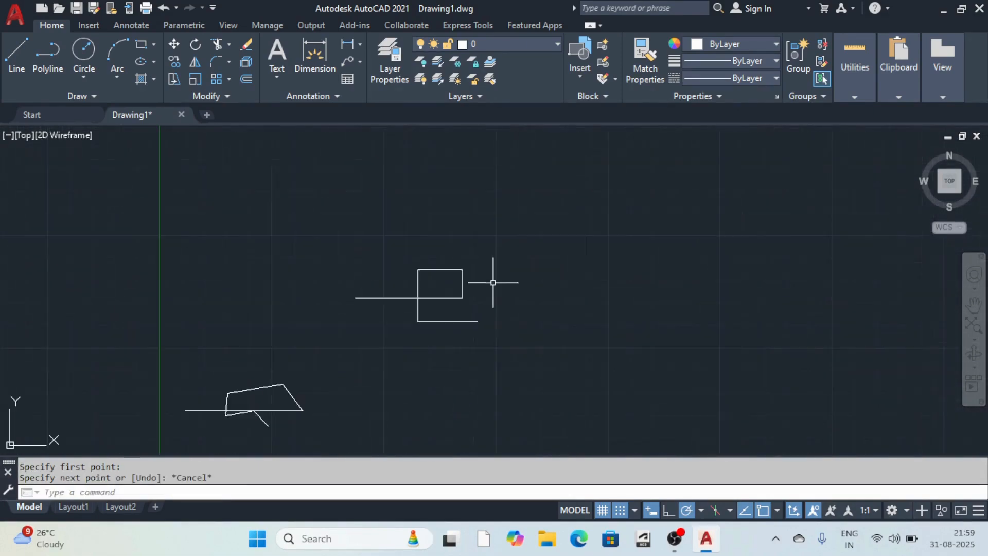
left_click(730, 511)
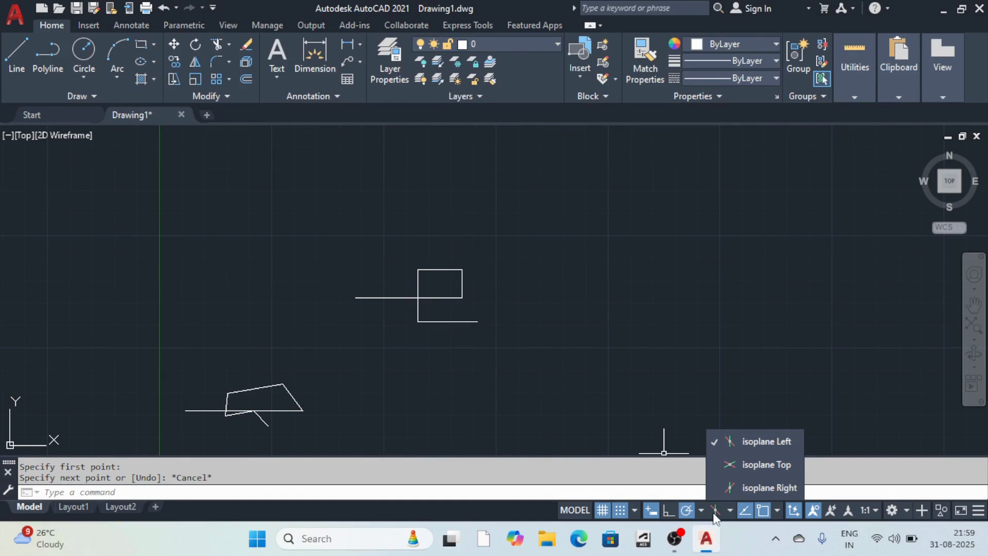
key("Escape")
scroll(588, 305, "down", 9)
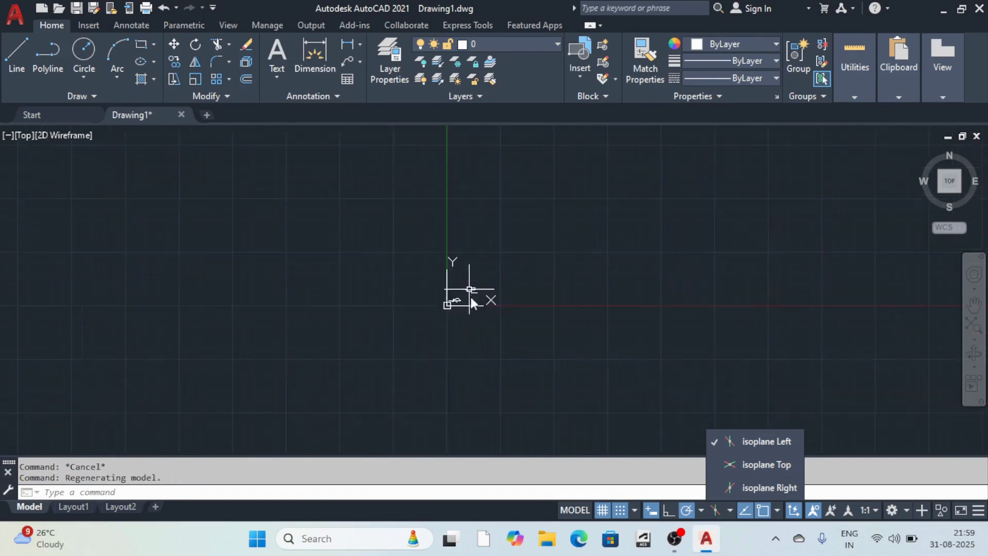
scroll(453, 302, "up", 9)
scroll(526, 263, "down", 7)
scroll(591, 242, "up", 5)
scroll(576, 255, "down", 6)
scroll(490, 282, "up", 5)
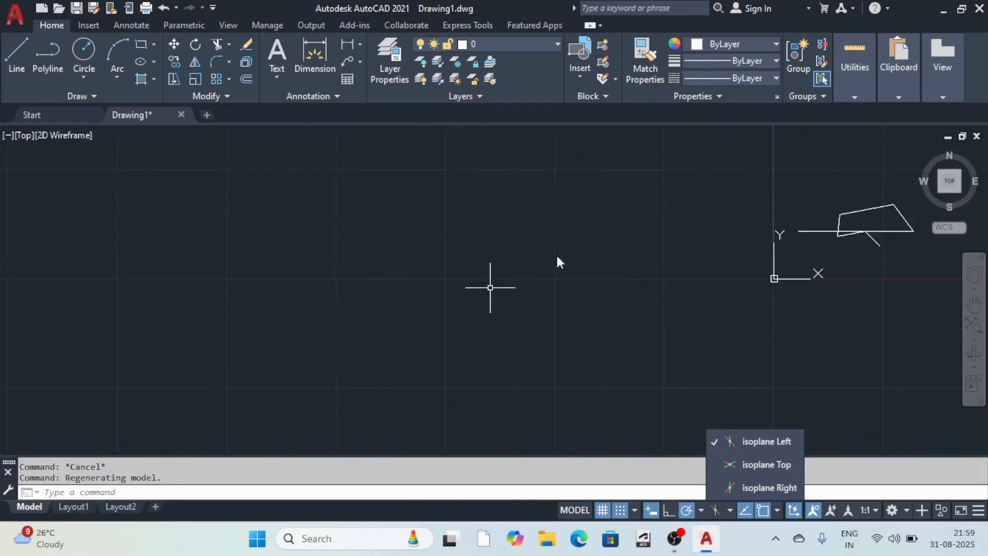
scroll(515, 287, "down", 5)
scroll(473, 291, "down", 6)
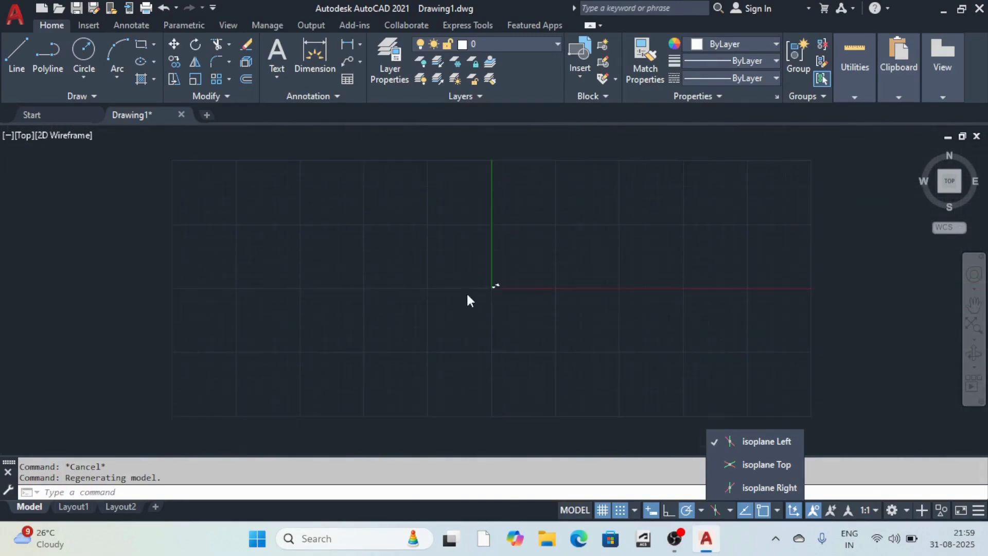
scroll(507, 280, "up", 6)
scroll(504, 280, "down", 5)
scroll(558, 260, "up", 8)
scroll(540, 265, "down", 6)
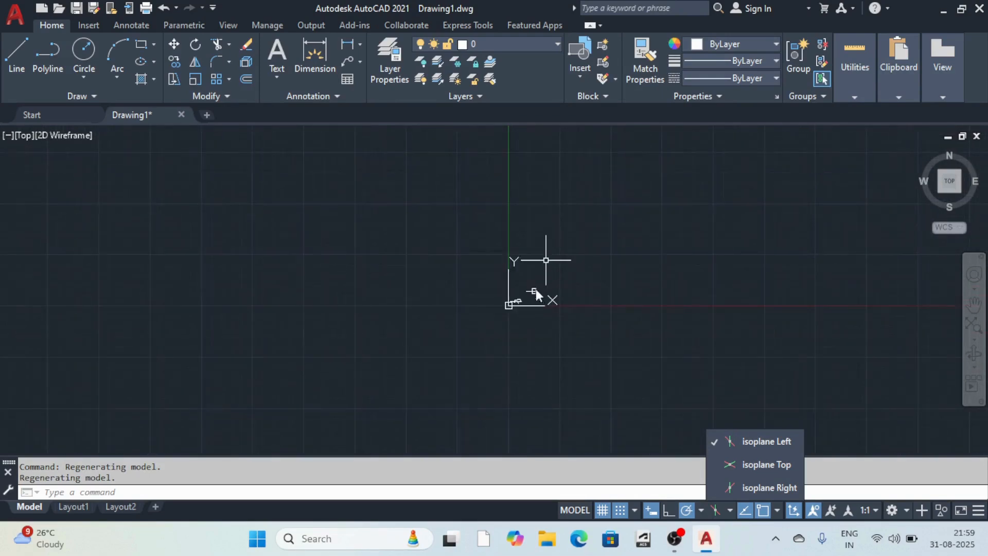
scroll(530, 275, "up", 3)
scroll(519, 288, "down", 3)
scroll(545, 247, "up", 4)
scroll(549, 252, "down", 5)
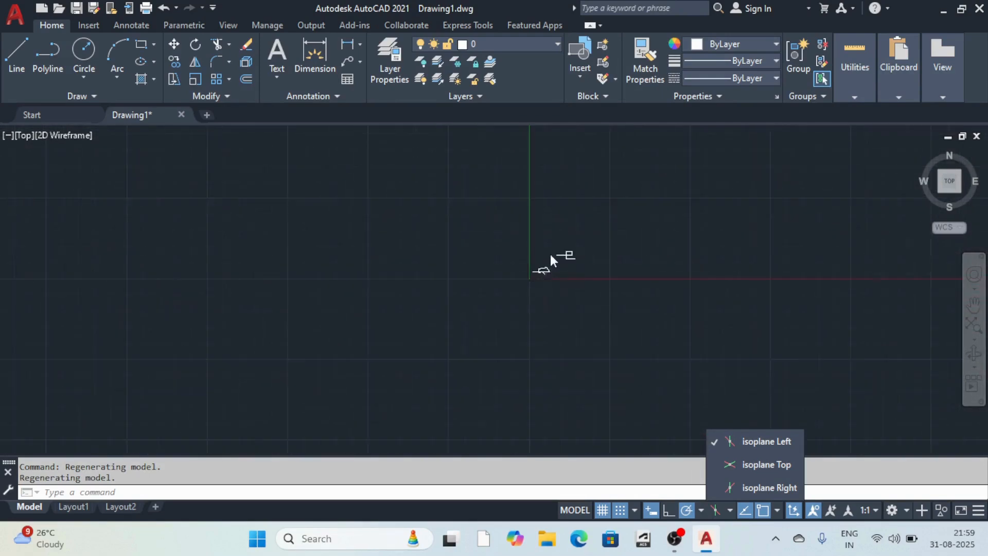
scroll(500, 270, "up", 3)
scroll(528, 257, "up", 5)
scroll(454, 266, "down", 6)
scroll(597, 249, "up", 2)
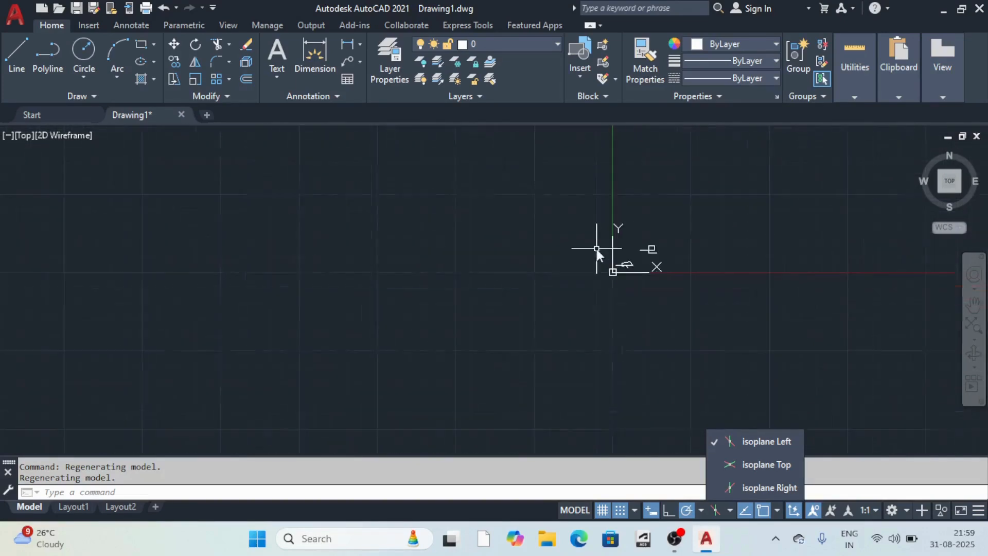
scroll(617, 258, "up", 6)
scroll(600, 270, "down", 5)
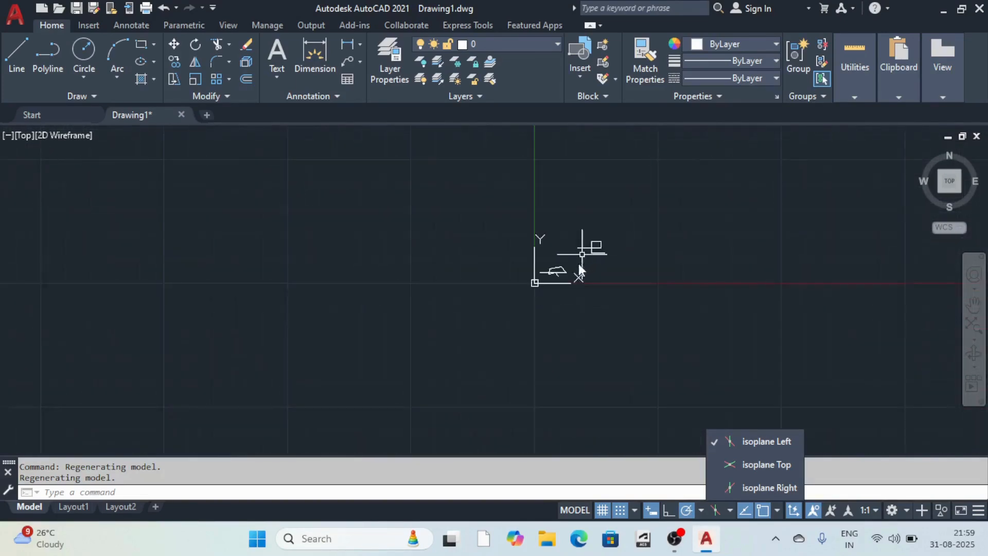
scroll(571, 262, "up", 4)
scroll(561, 252, "down", 4)
scroll(554, 244, "up", 3)
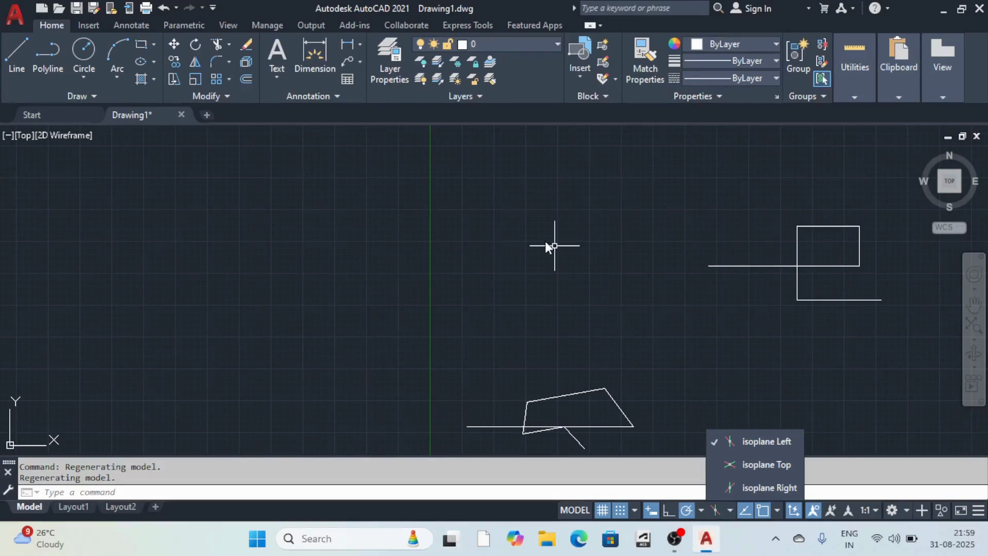
scroll(449, 227, "down", 5)
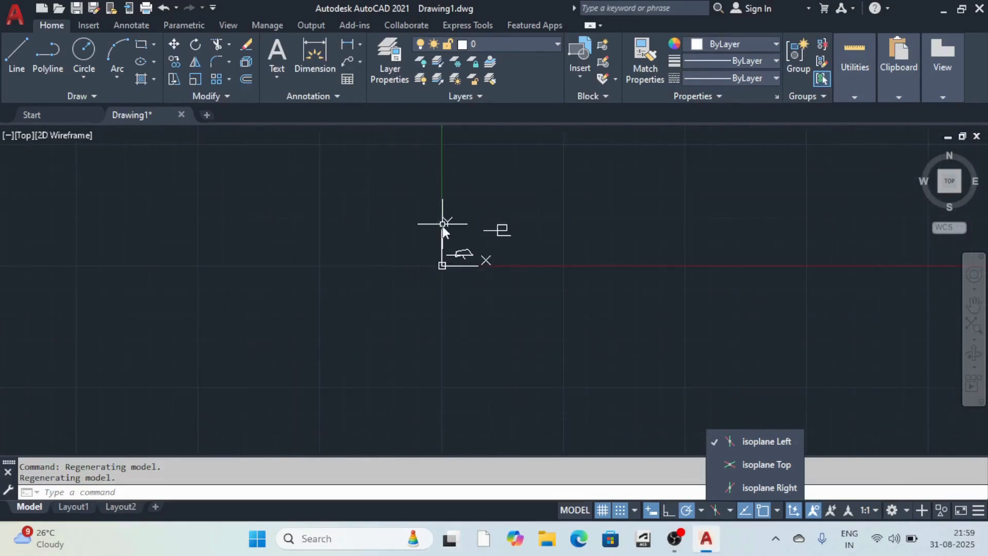
scroll(441, 222, "up", 5)
scroll(444, 218, "down", 4)
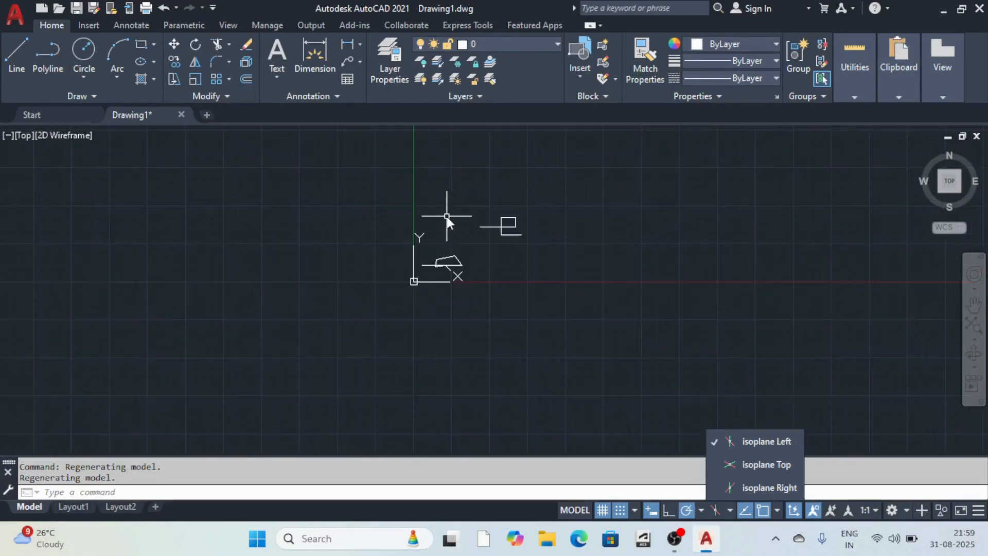
scroll(446, 216, "up", 2)
scroll(453, 219, "down", 4)
scroll(467, 242, "up", 5)
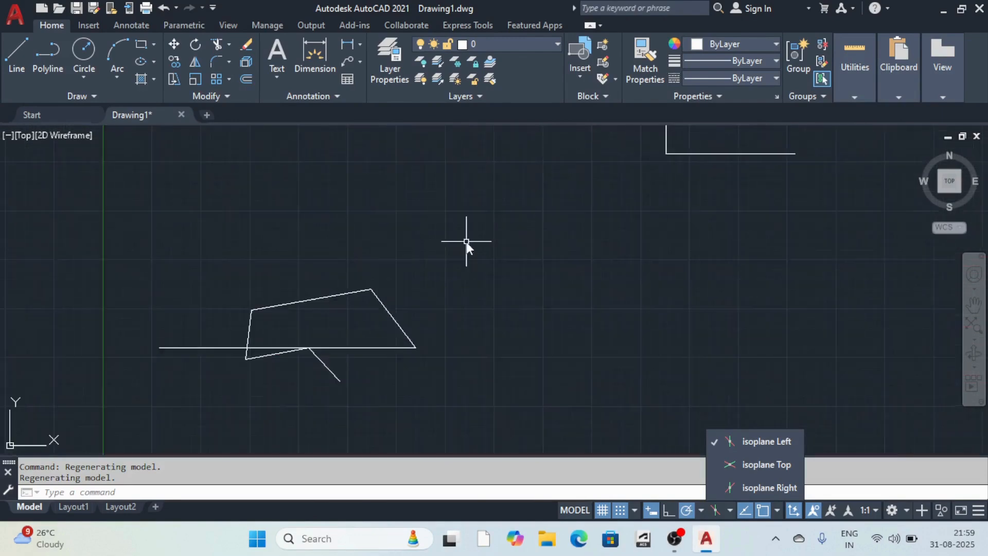
scroll(466, 242, "down", 4)
scroll(464, 241, "up", 6)
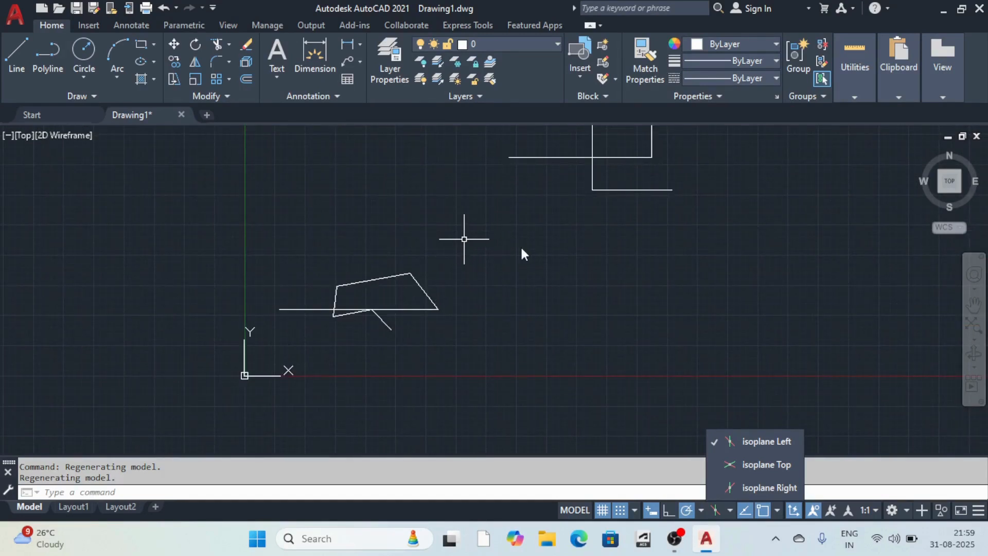
scroll(464, 238, "down", 5)
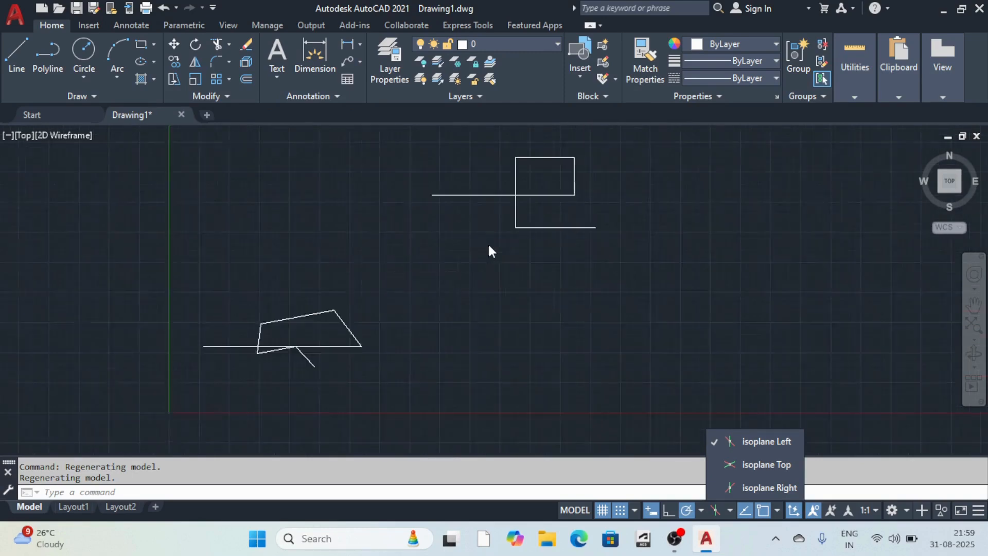
scroll(433, 260, "up", 2)
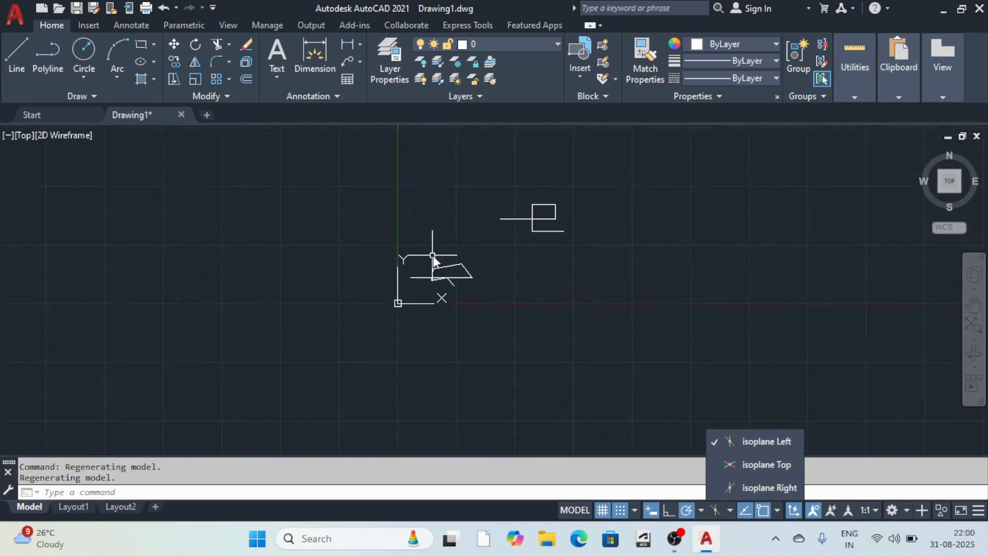
scroll(440, 271, "up", 7)
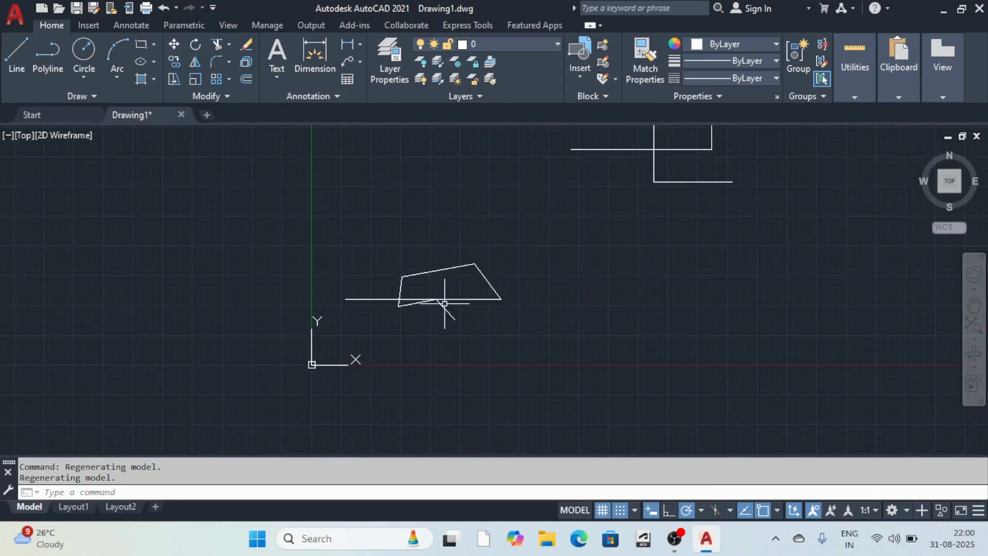
mouse_move(474, 258)
middle_mouse_down()
mouse_move(276, 291)
mouse_move(429, 288)
mouse_move(447, 277)
mouse_move(423, 247)
mouse_move(452, 298)
mouse_move(472, 269)
mouse_move(403, 316)
mouse_move(485, 208)
mouse_move(539, 247)
mouse_move(496, 263)
mouse_move(622, 238)
mouse_move(271, 295)
mouse_move(424, 251)
mouse_move(429, 266)
mouse_move(504, 232)
mouse_move(536, 233)
mouse_move(443, 187)
mouse_move(469, 269)
middle_mouse_up()
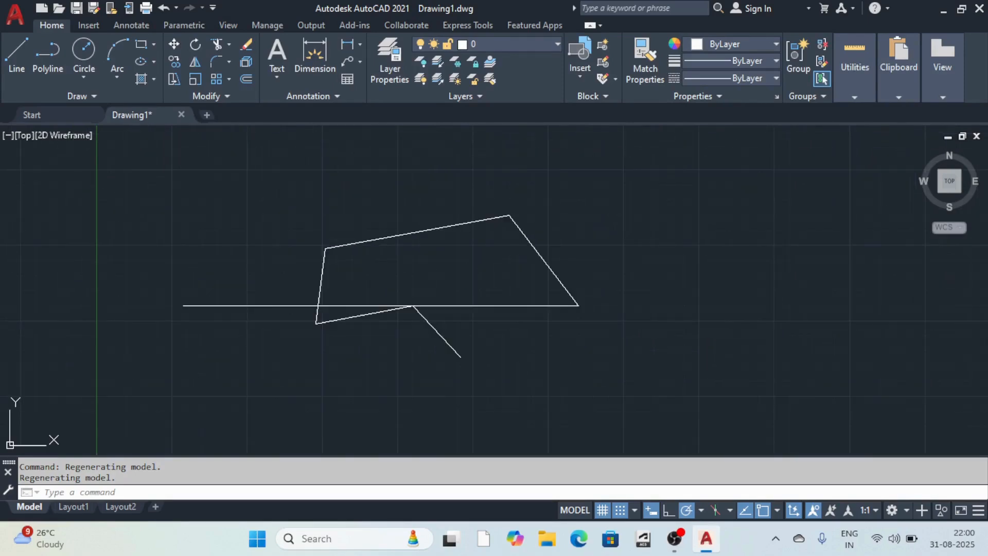
scroll(370, 263, "down", 4)
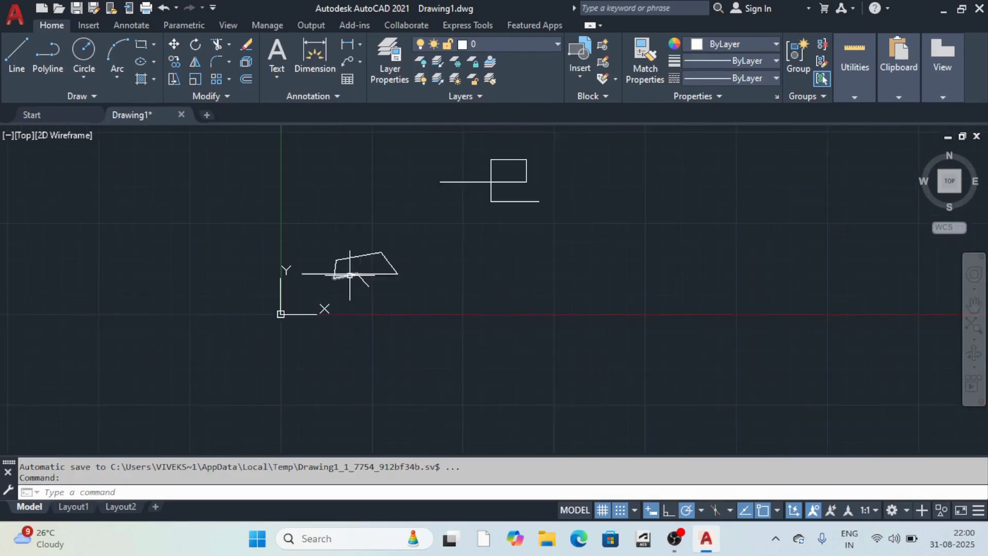
scroll(370, 263, "up", 2)
scroll(386, 281, "down", 2)
scroll(360, 298, "up", 2)
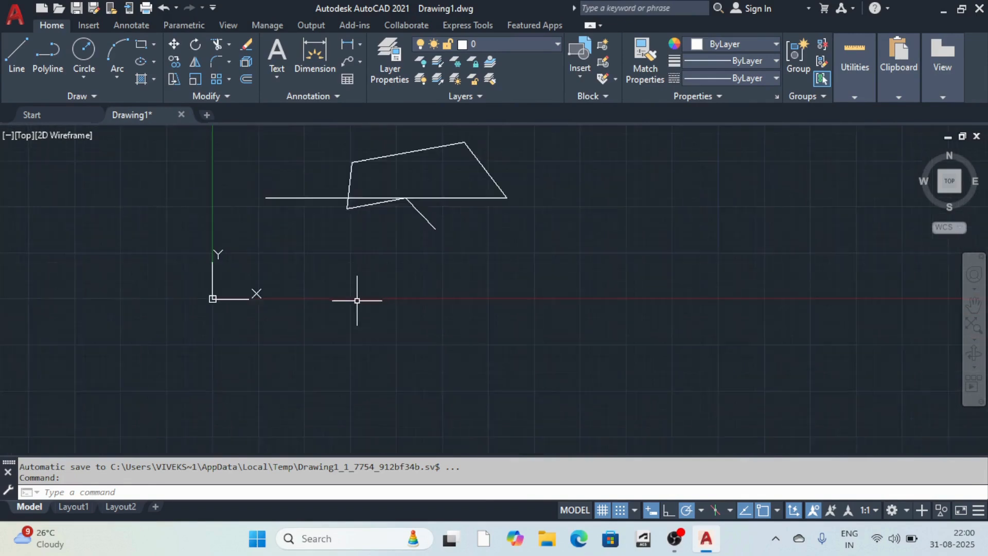
scroll(355, 304, "down", 2)
scroll(355, 305, "up", 5)
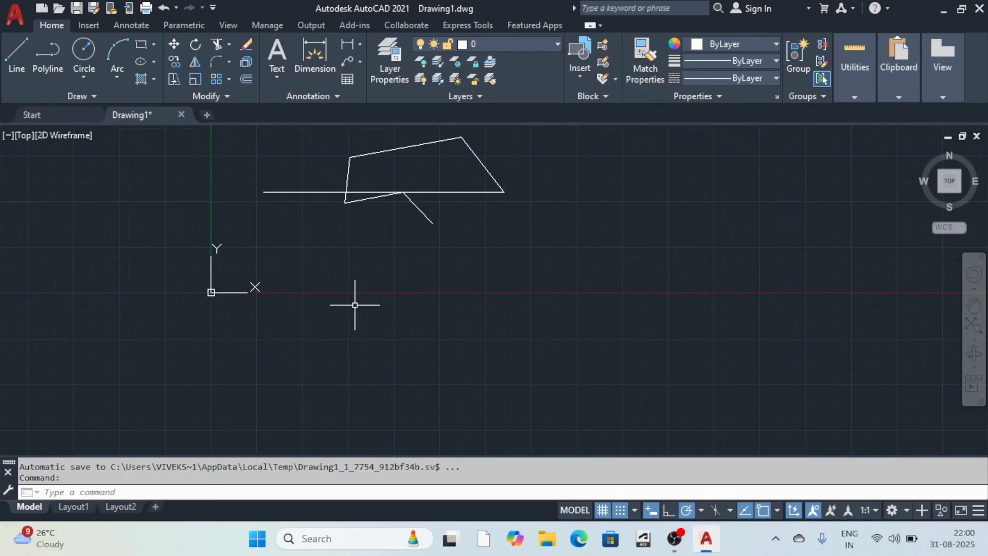
Open the Drawing Units dialog with the UN command.
type("UN")
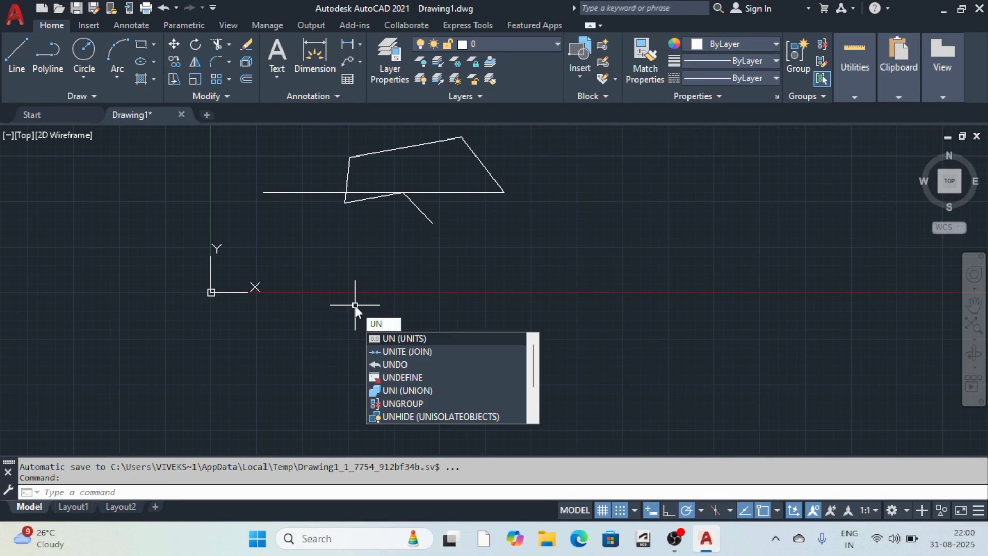
key("Return")
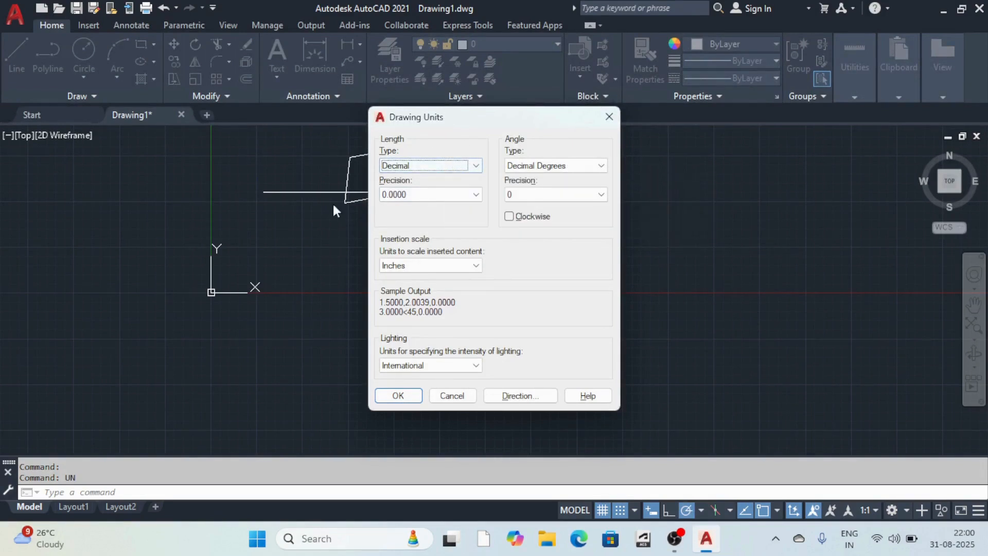
Keep the length type as Decimal and set length precision to 0.
left_click(471, 165)
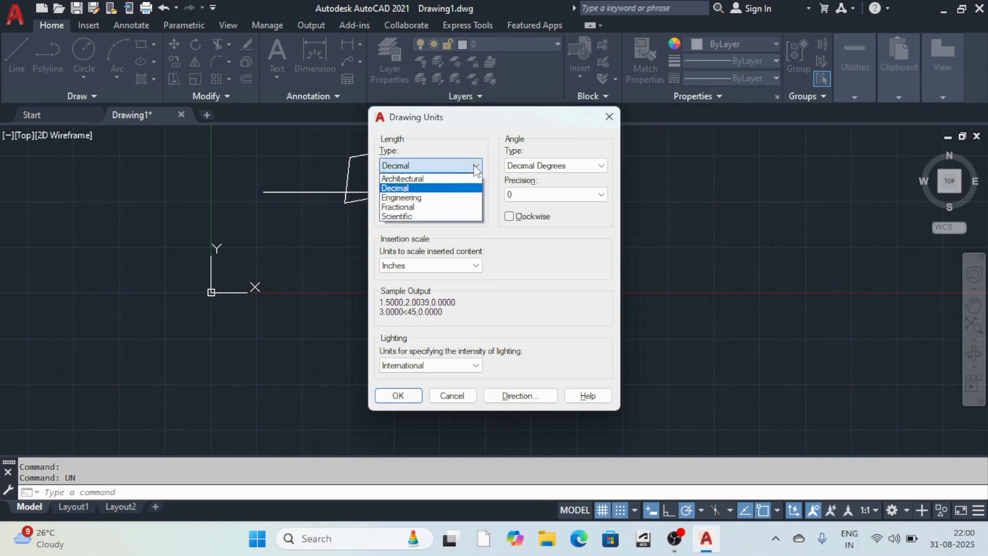
left_click(406, 189)
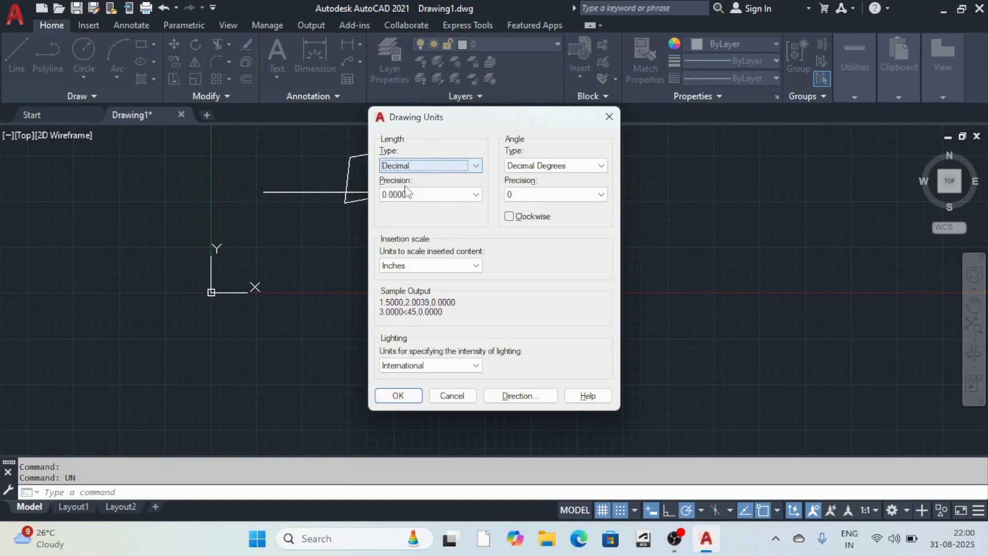
left_click(461, 195)
left_click(402, 205)
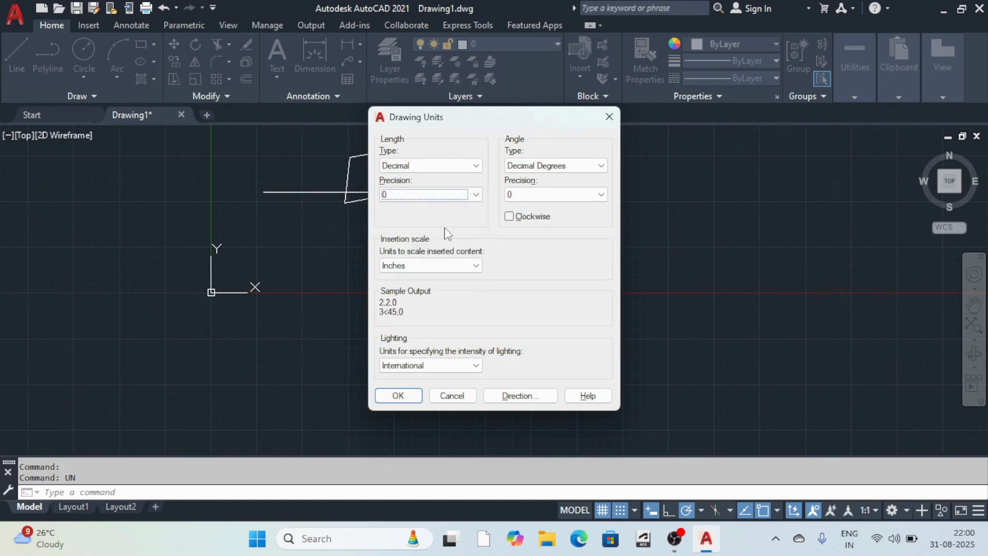
left_click(448, 196)
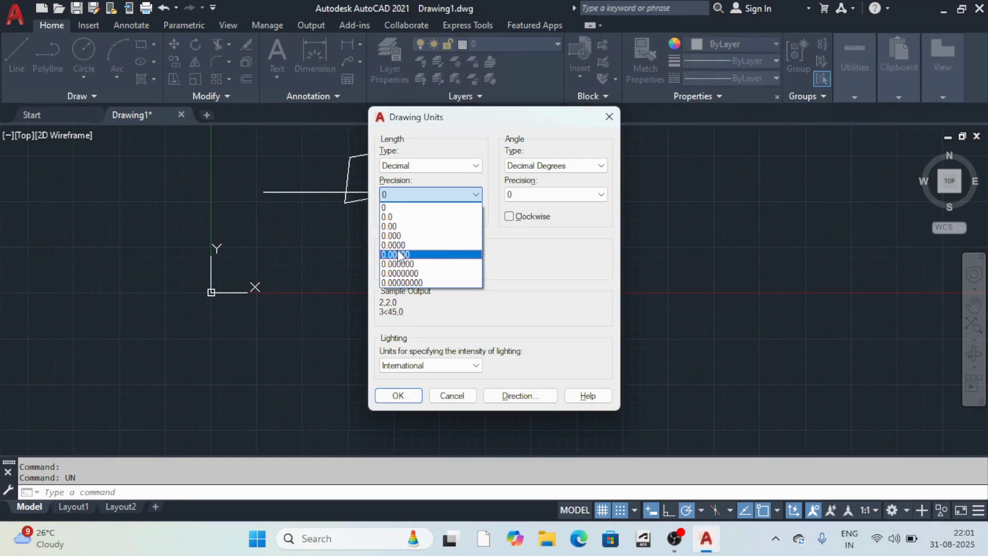
left_click(389, 193)
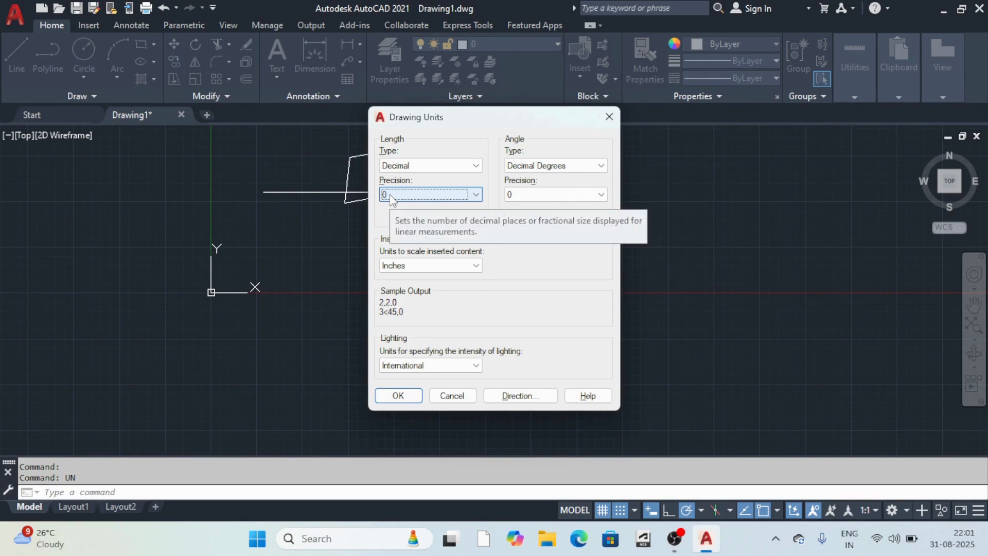
left_click(416, 265)
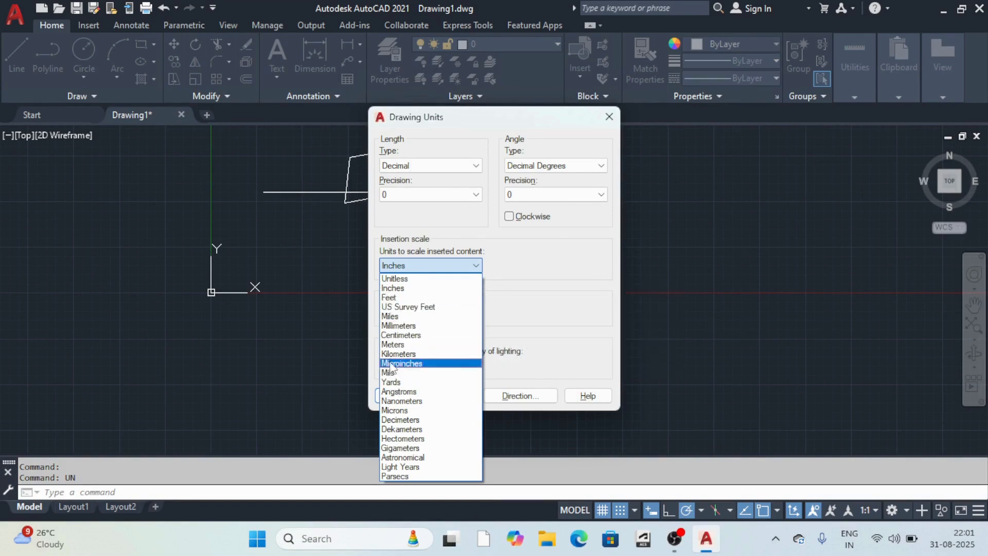
Set insertion scale to Millimeters, keep International lighting, and apply the units.
left_click(400, 325)
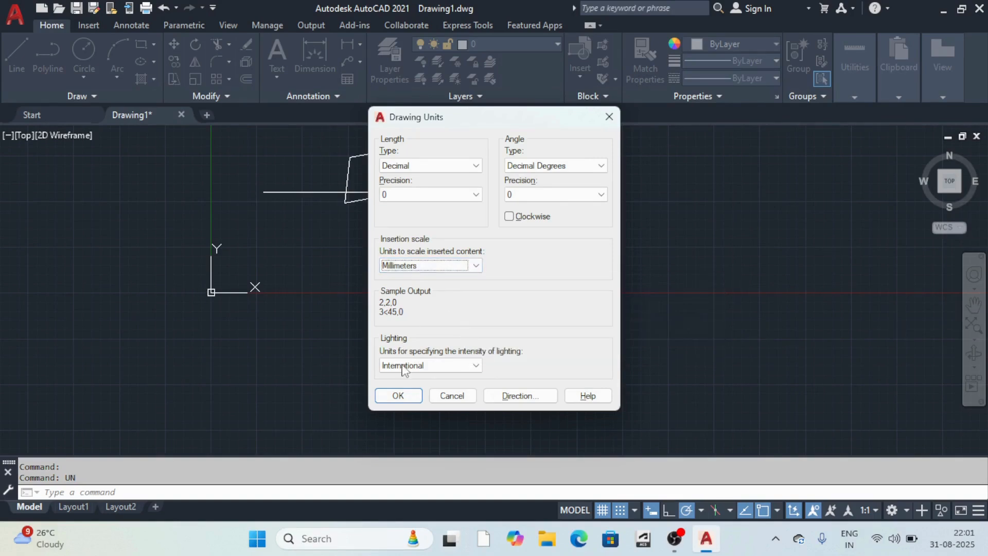
left_click(442, 366)
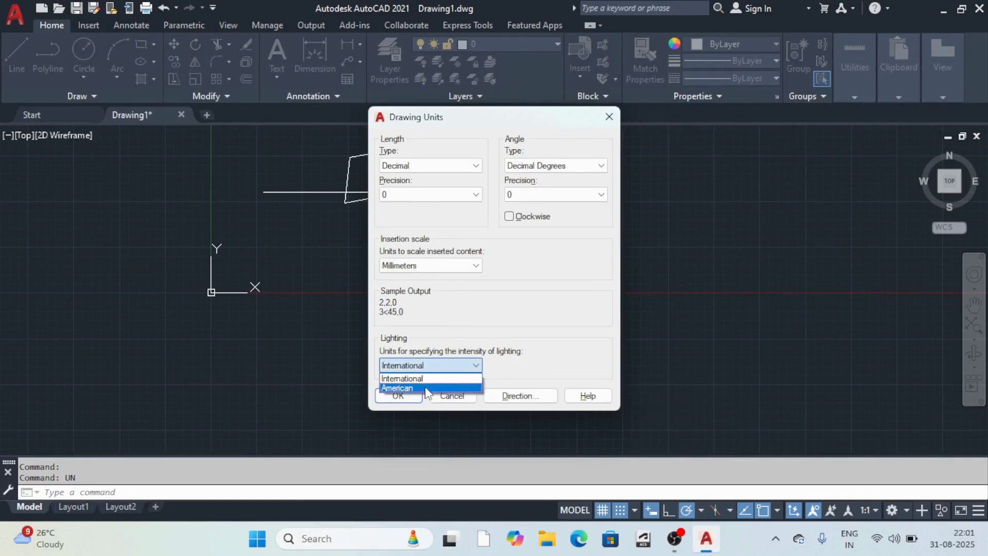
left_click(431, 378)
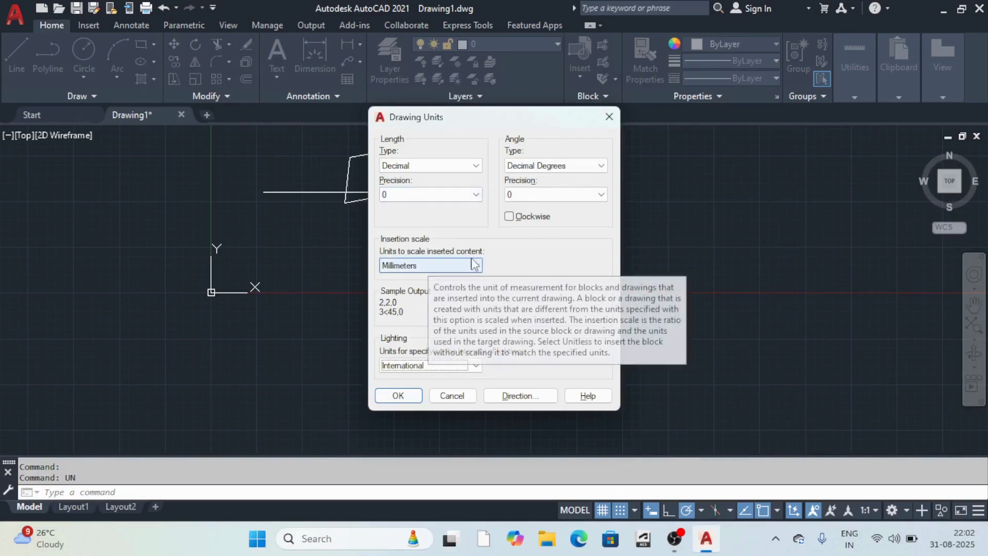
left_click(397, 395)
scroll(430, 315, "down", 4)
scroll(401, 303, "up", 6)
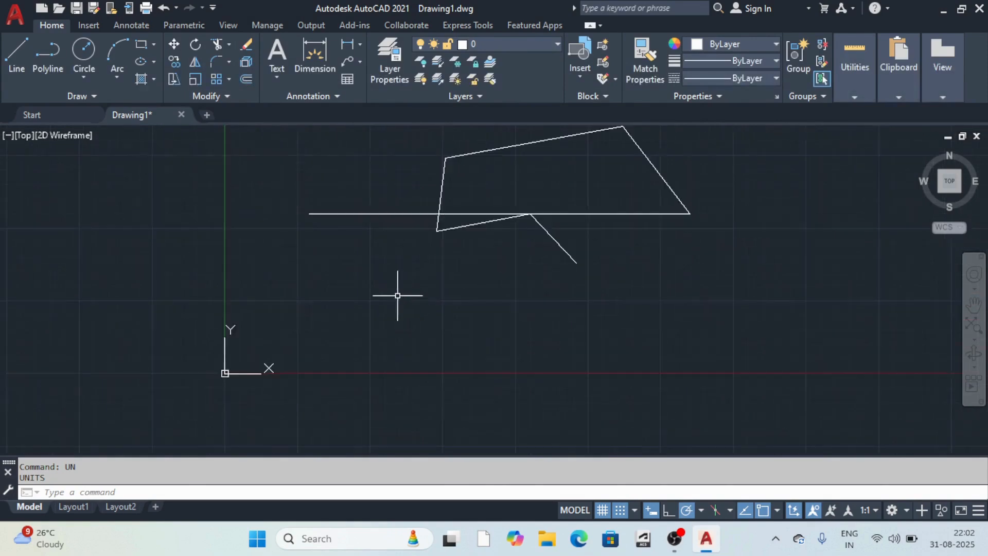
scroll(411, 283, "up", 2)
scroll(426, 275, "down", 4)
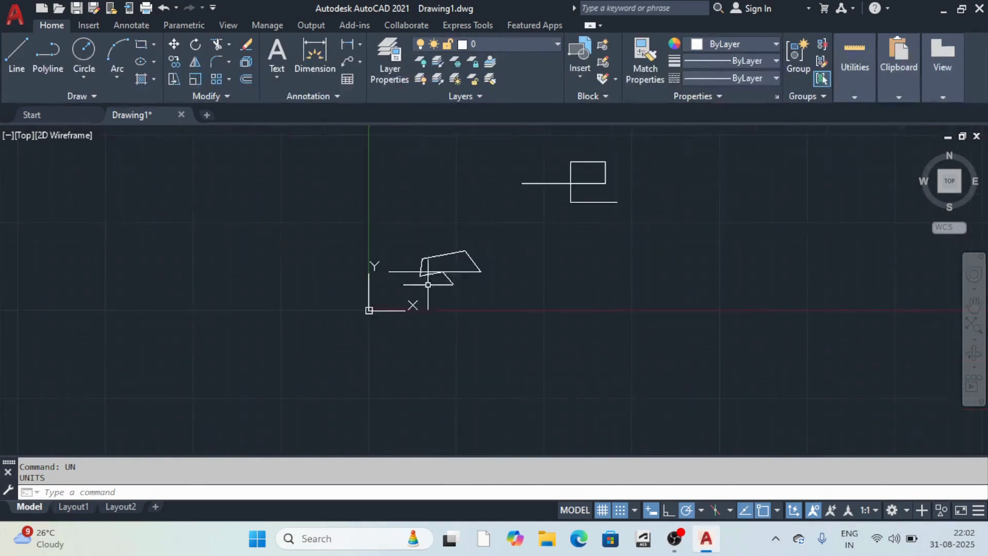
scroll(422, 278, "up", 2)
scroll(428, 284, "down", 2)
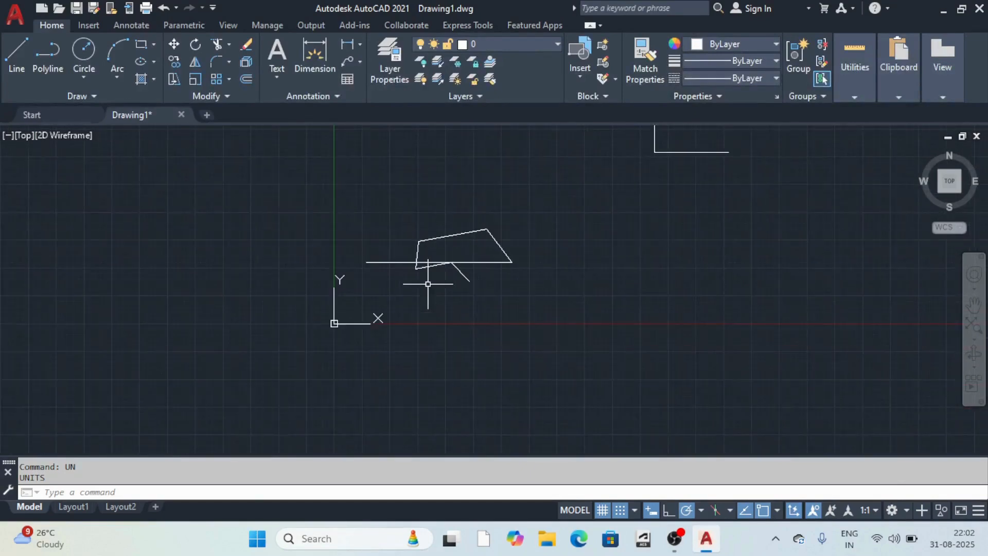
scroll(432, 286, "up", 1)
scroll(433, 287, "down", 1)
scroll(434, 291, "up", 2)
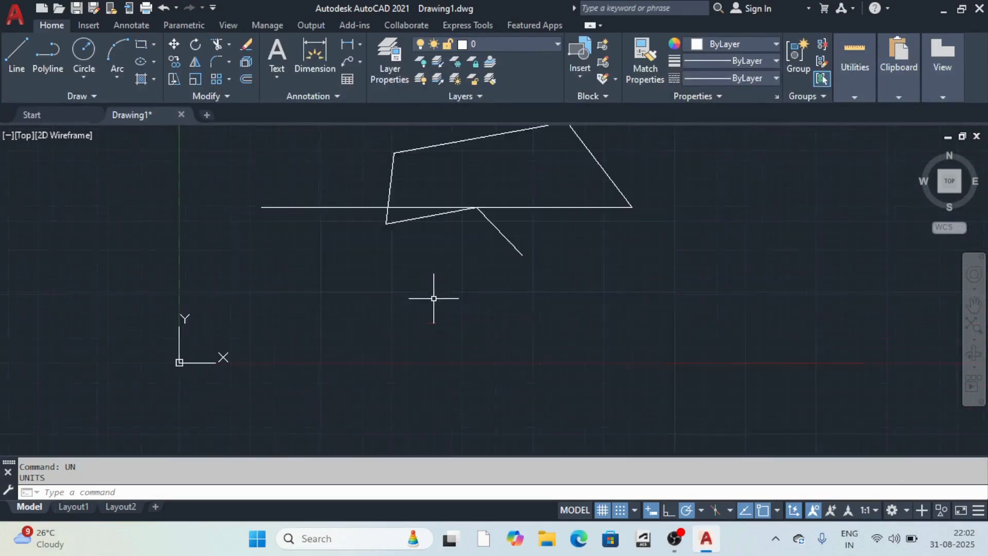
scroll(431, 293, "down", 3)
scroll(430, 290, "up", 4)
scroll(430, 289, "down", 2)
scroll(430, 289, "up", 2)
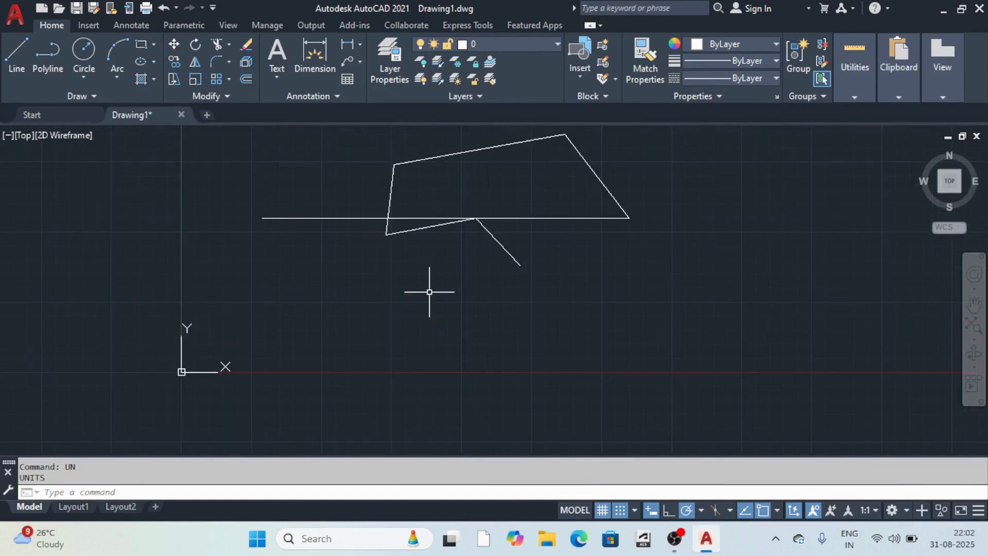
scroll(196, 362, "down", 1)
scroll(197, 369, "up", 2)
scroll(163, 323, "up", 3)
scroll(174, 332, "down", 4)
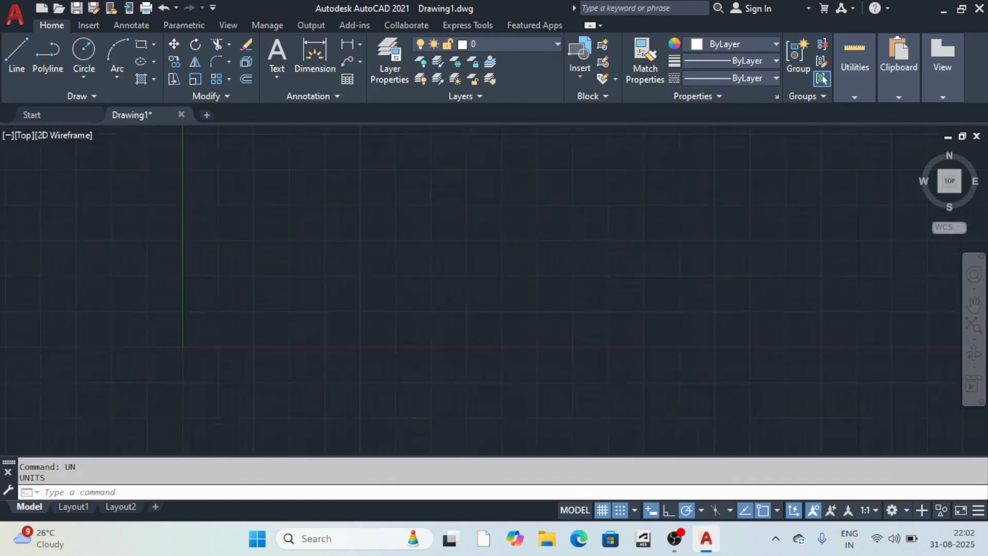
scroll(176, 337, "up", 4)
scroll(177, 286, "down", 3)
scroll(177, 287, "up", 6)
scroll(187, 209, "up", 5)
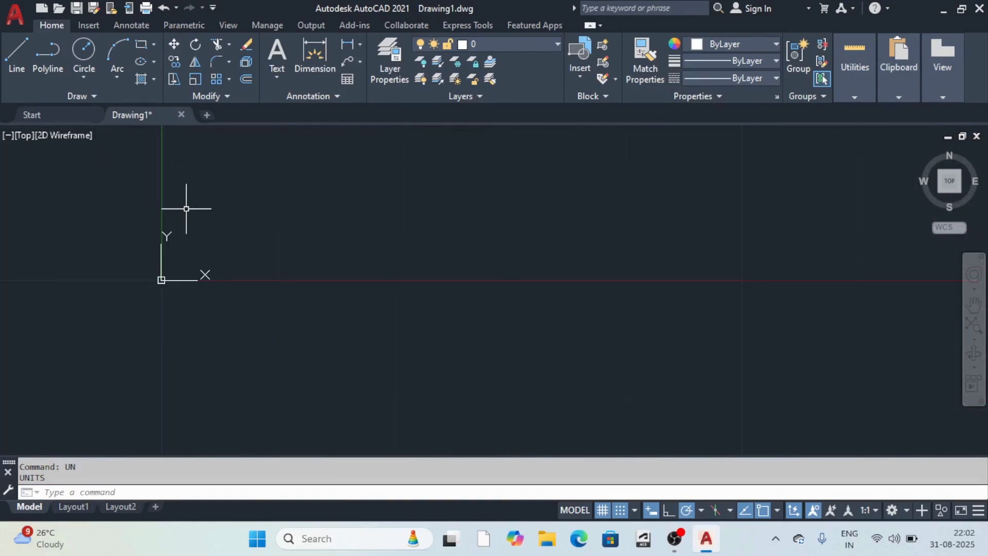
scroll(185, 260, "down", 6)
scroll(179, 232, "up", 6)
scroll(188, 277, "down", 6)
scroll(200, 300, "up", 4)
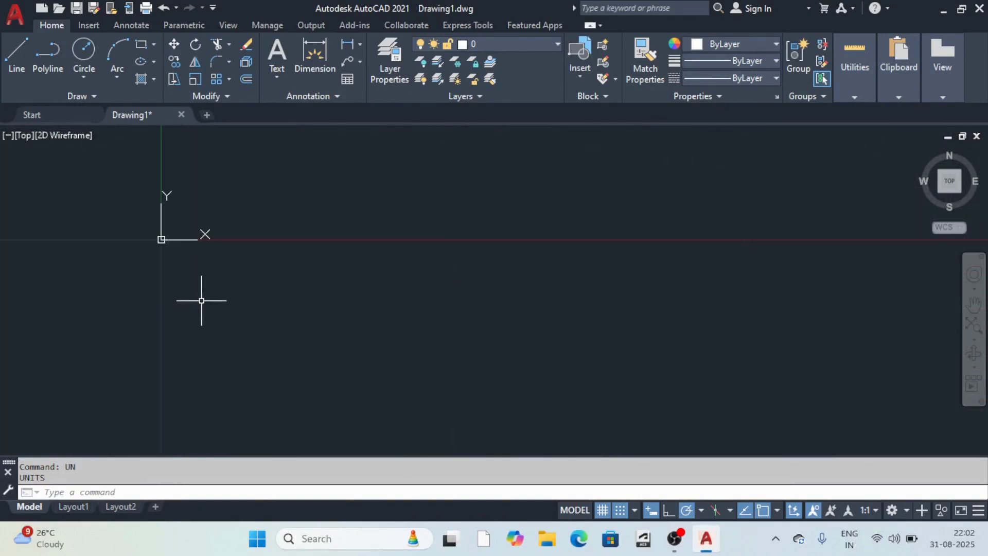
scroll(203, 298, "down", 4)
scroll(214, 272, "up", 4)
scroll(226, 270, "down", 6)
scroll(326, 243, "down", 6)
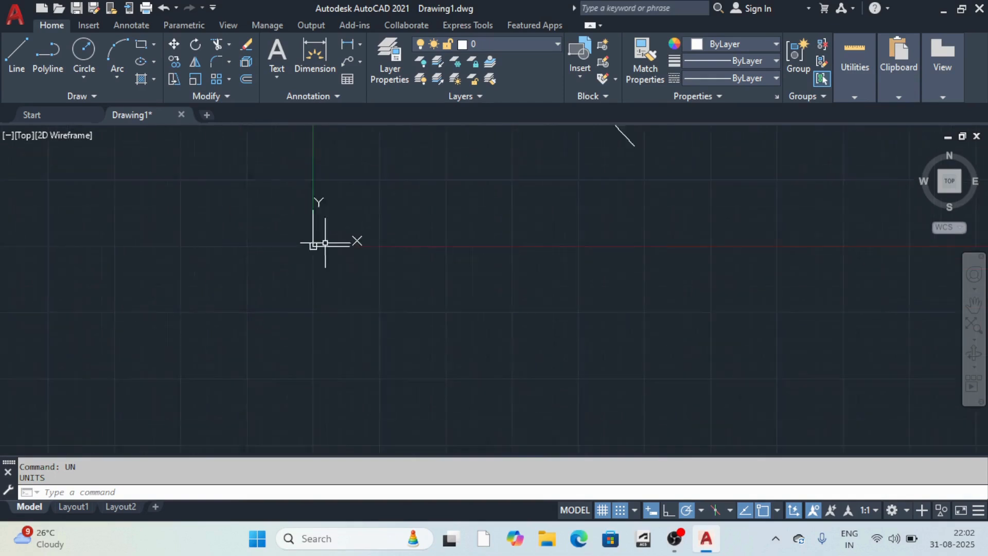
scroll(325, 243, "up", 6)
scroll(335, 240, "down", 2)
scroll(336, 240, "up", 4)
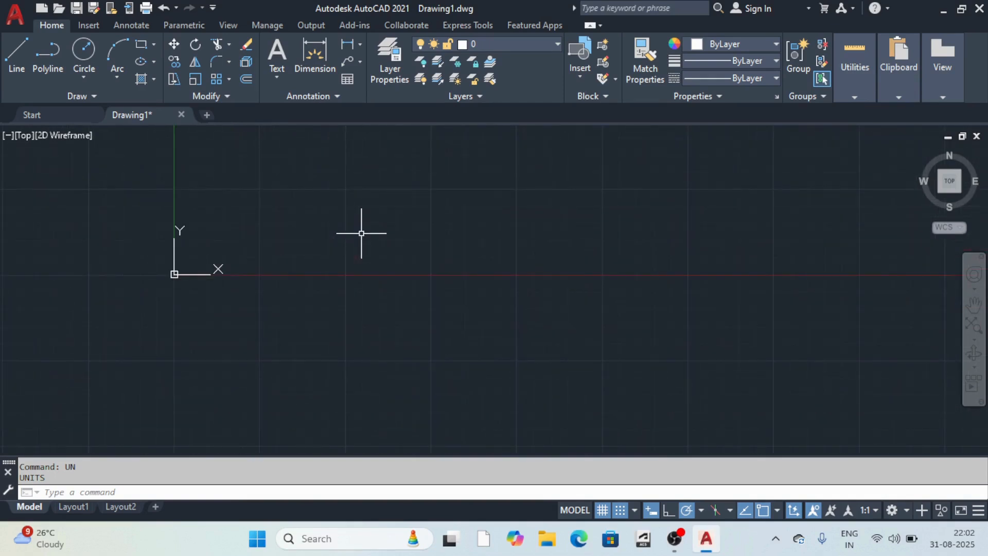
type("U")
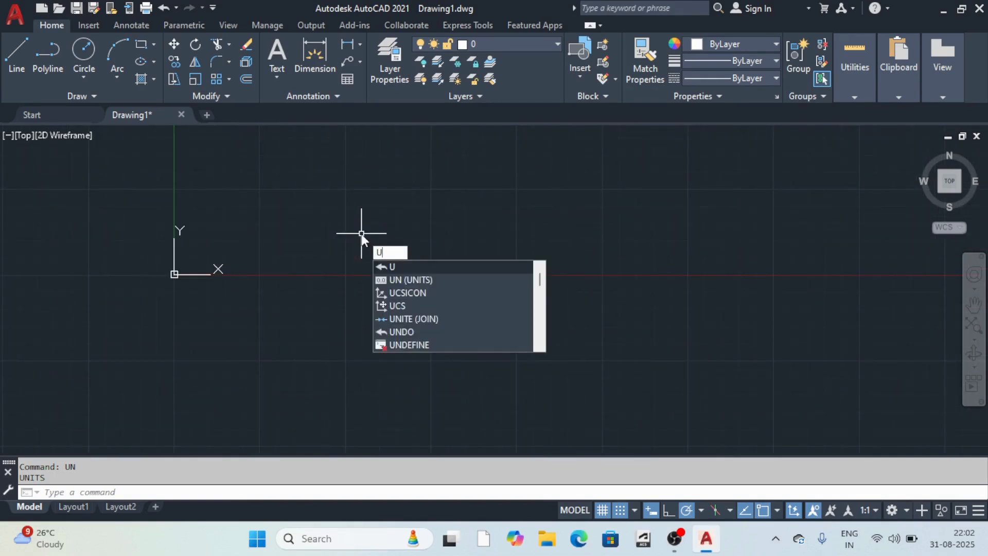
type("CS")
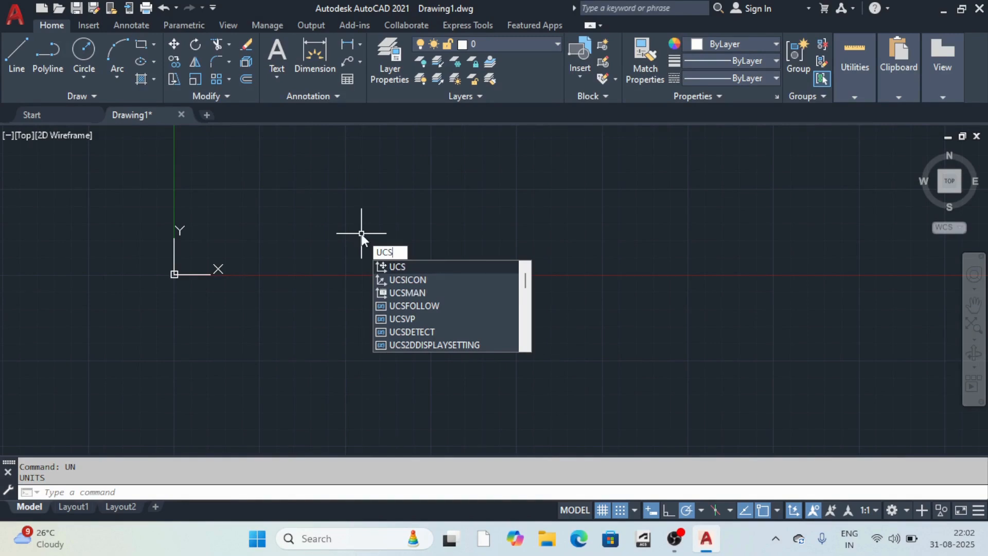
Set the UCSICON option to Noorigin so the icon stays off the origin.
key("Down")
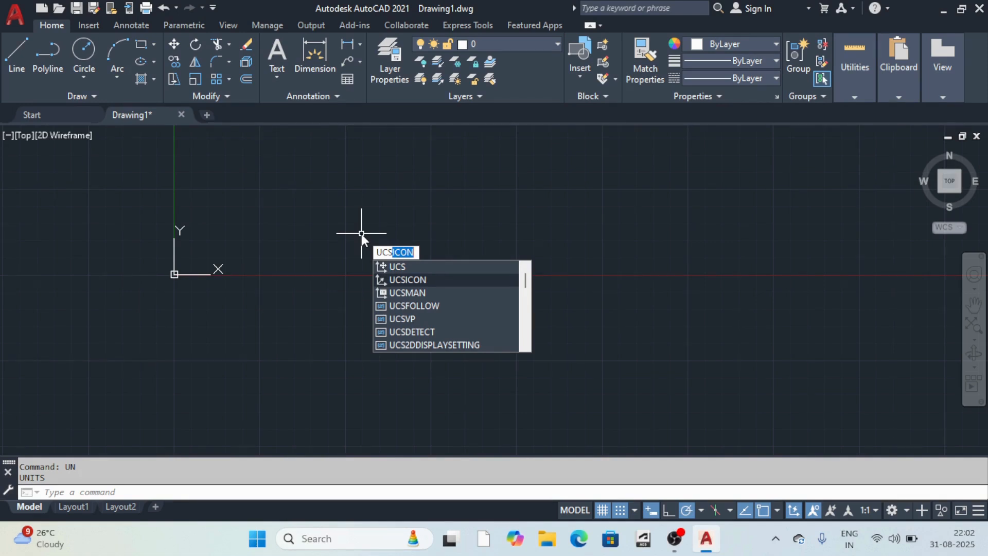
key("Return")
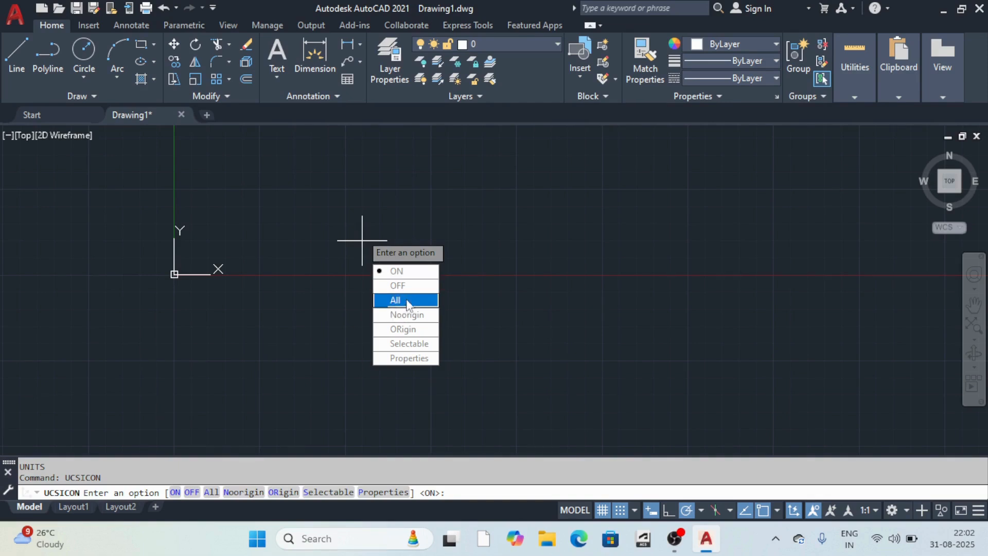
left_click(407, 315)
scroll(136, 321, "down", 1)
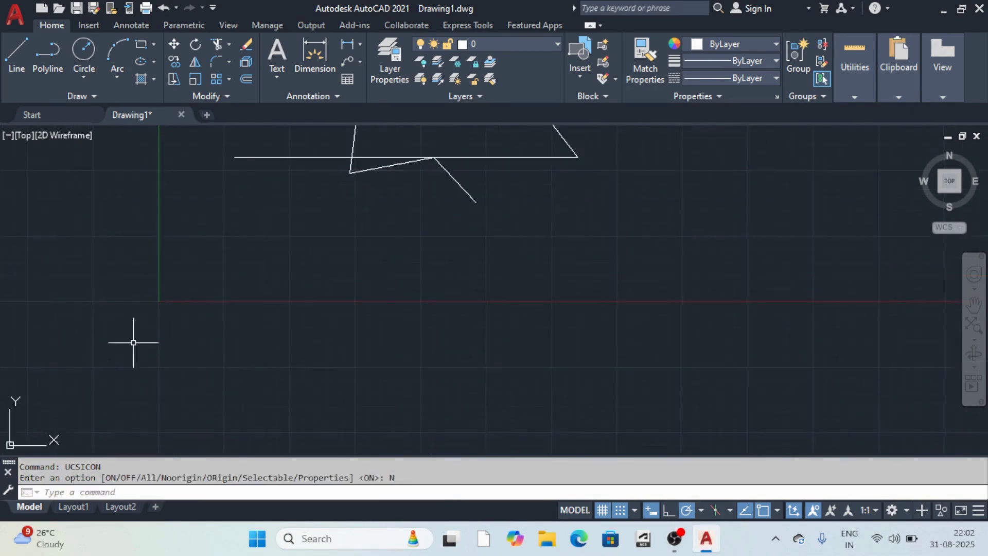
scroll(49, 407, "down", 6)
scroll(41, 404, "up", 6)
scroll(23, 381, "down", 8)
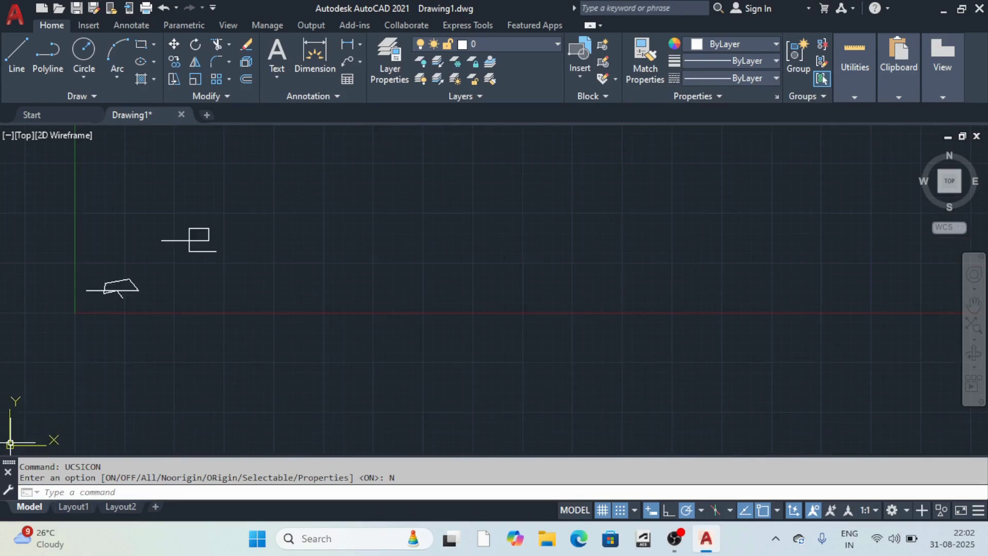
scroll(16, 420, "down", 4)
scroll(15, 429, "up", 4)
scroll(29, 417, "down", 4)
scroll(159, 413, "down", 3)
scroll(50, 395, "up", 9)
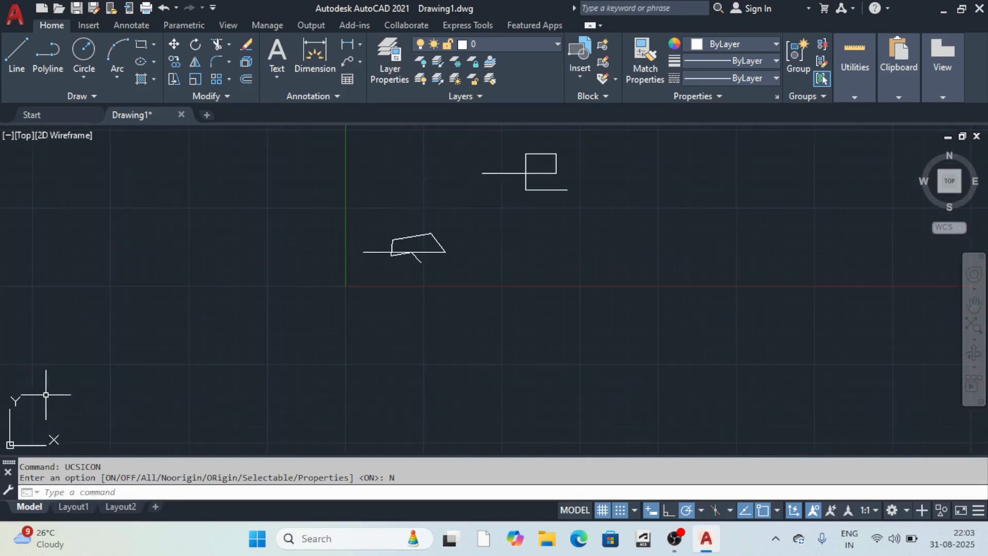
scroll(118, 391, "down", 3)
scroll(60, 421, "up", 3)
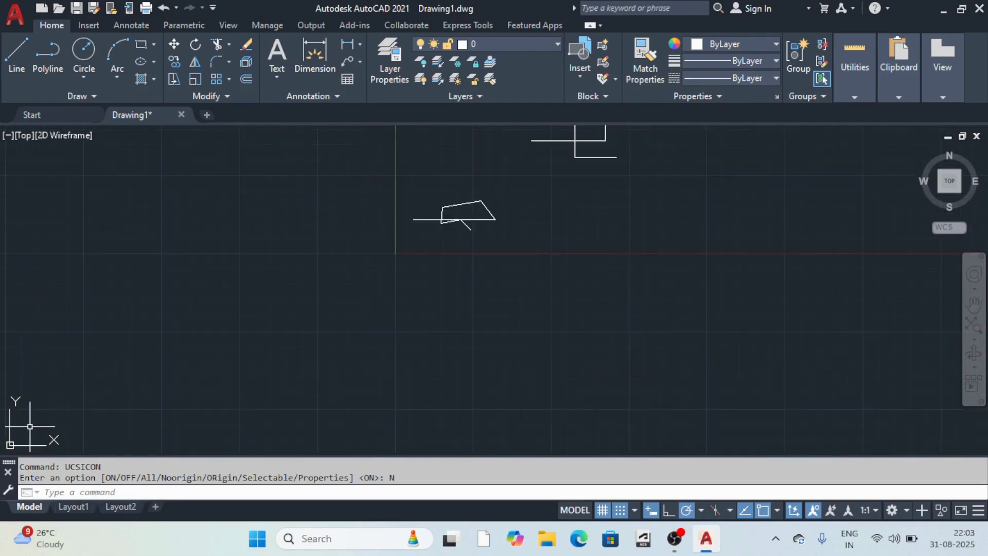
scroll(95, 397, "down", 4)
scroll(90, 363, "up", 5)
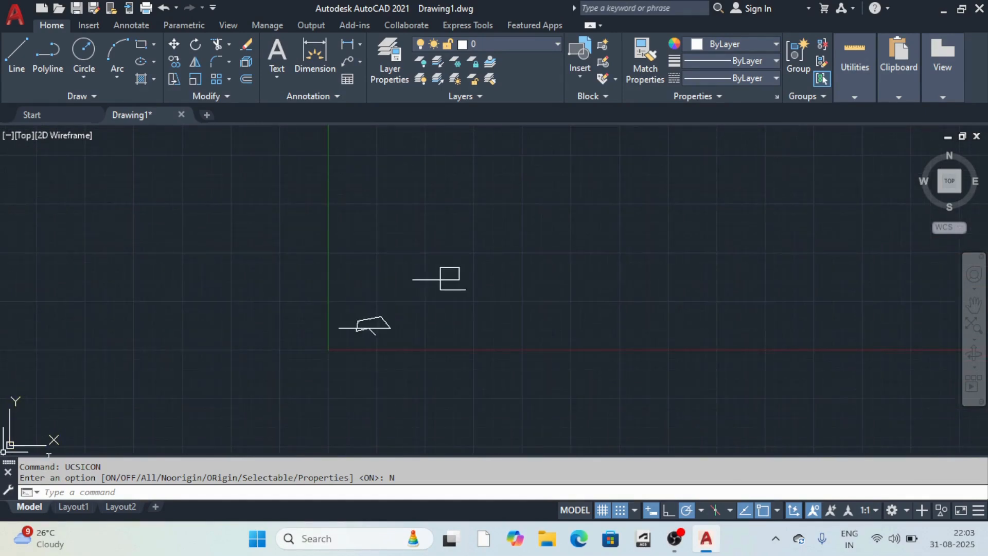
scroll(360, 370, "down", 5)
scroll(364, 371, "up", 7)
scroll(341, 331, "down", 6)
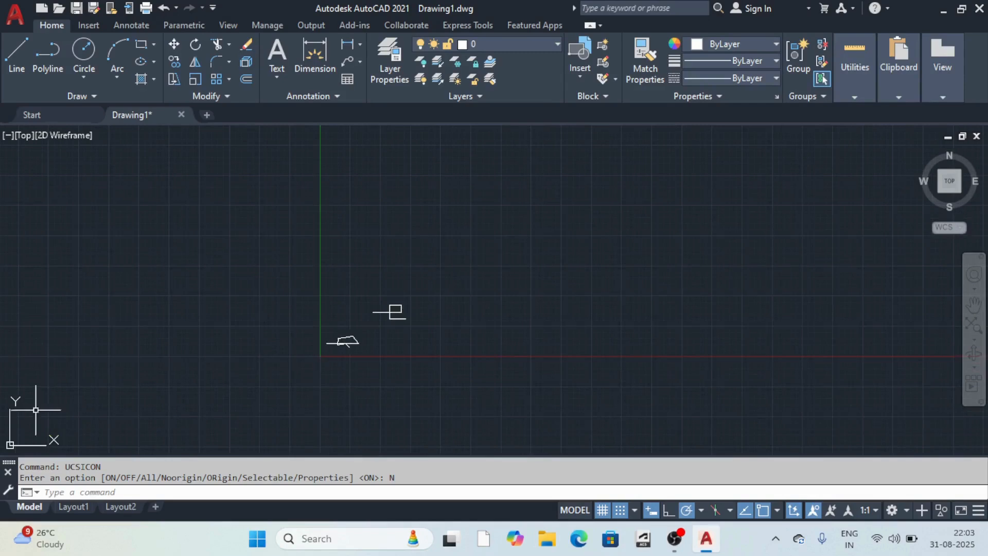
scroll(365, 334, "up", 5)
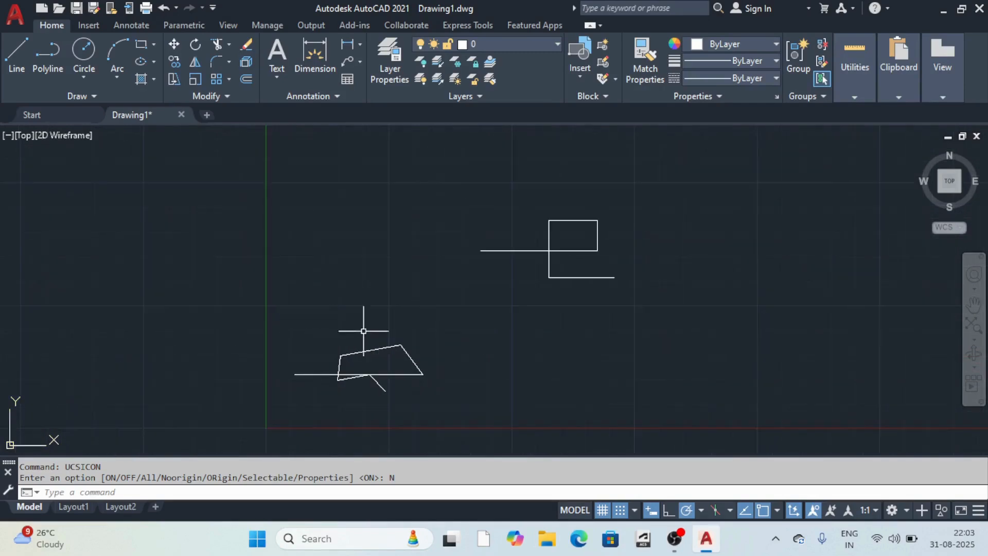
scroll(425, 283, "down", 6)
scroll(469, 241, "up", 3)
scroll(428, 269, "down", 6)
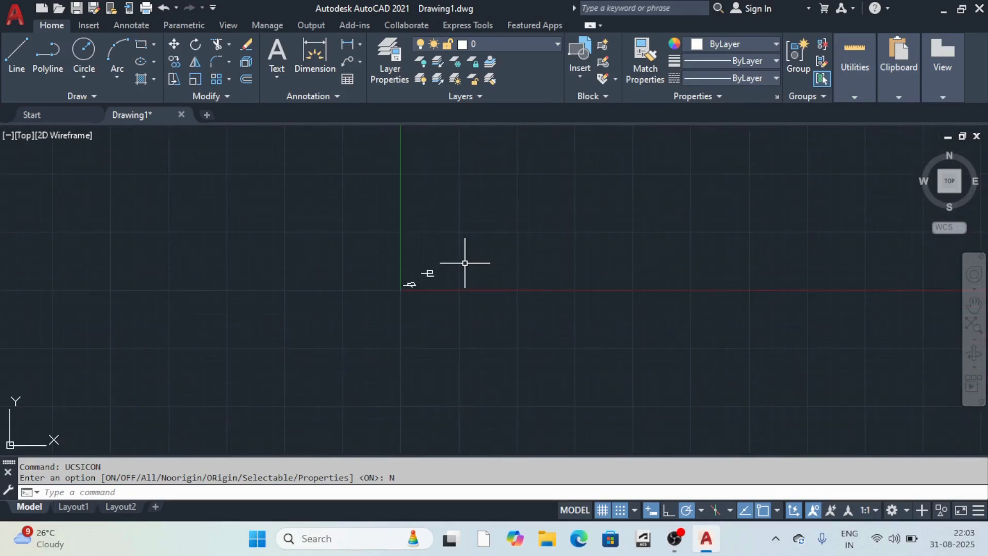
scroll(464, 263, "up", 6)
scroll(309, 309, "down", 4)
scroll(335, 288, "up", 3)
scroll(363, 280, "down", 5)
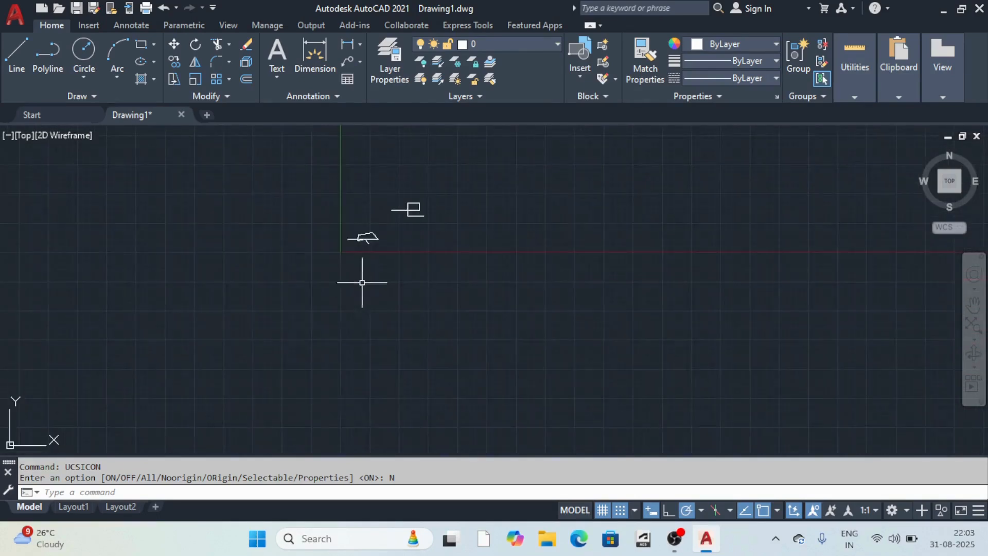
scroll(326, 199, "up", 4)
scroll(326, 216, "down", 4)
scroll(360, 221, "up", 2)
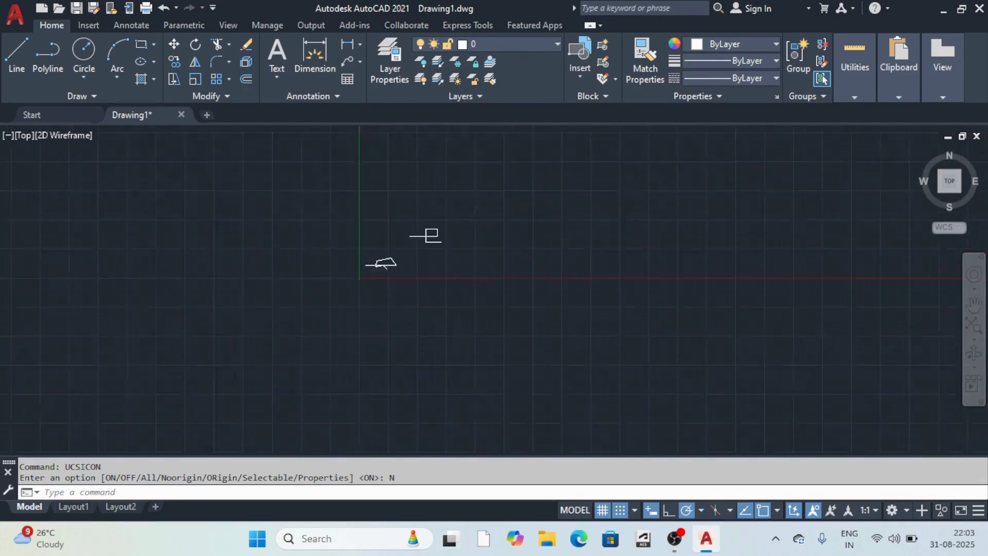
scroll(393, 215, "down", 3)
scroll(393, 216, "up", 6)
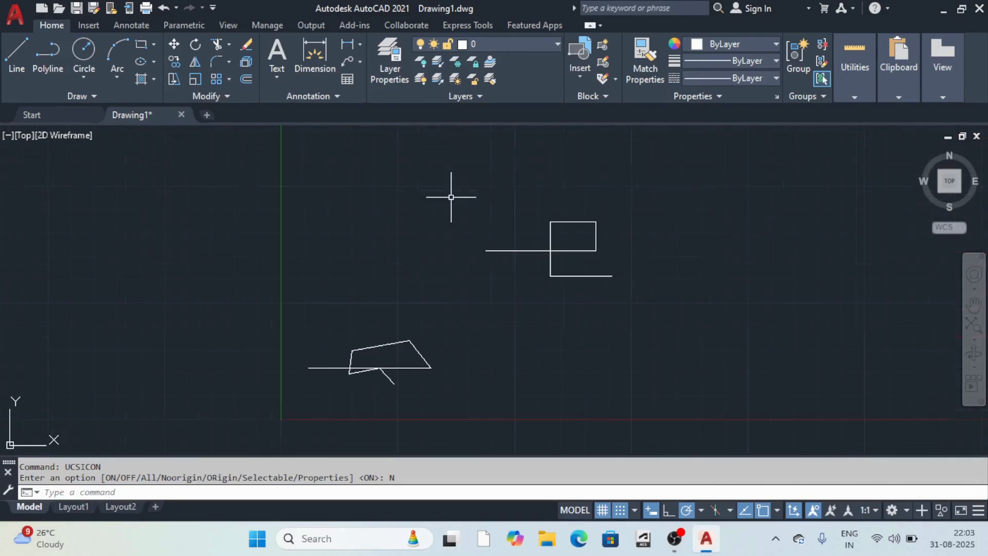